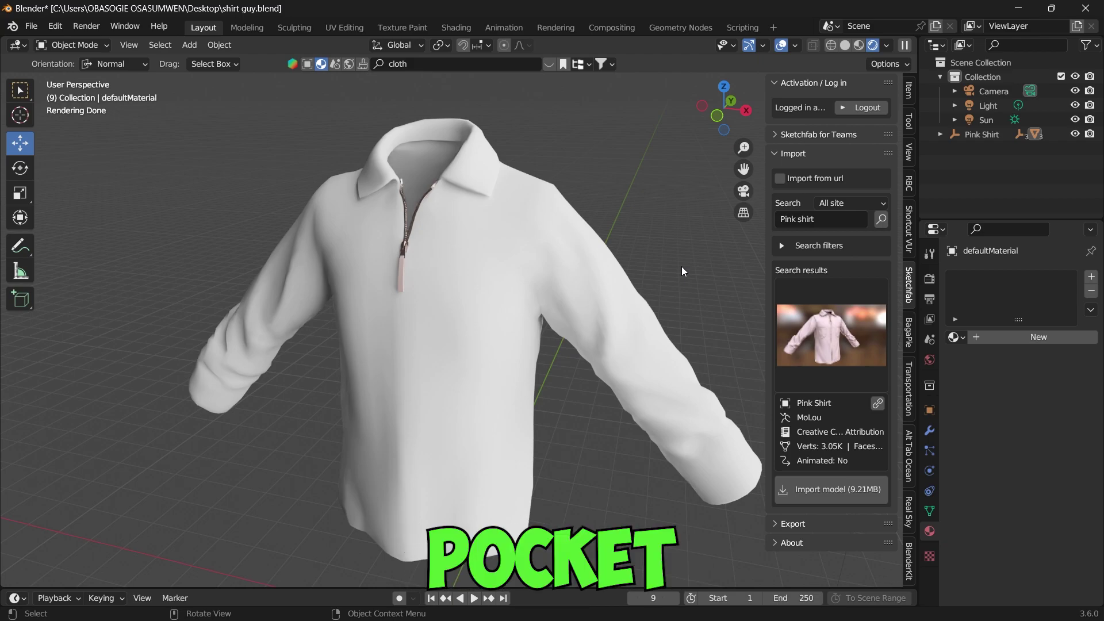
Select the shirt mesh and switch it to Edit Mode
{"action": "left_click", "coordinate": [519, 255]}
{"action": "left_click", "coordinate": [72, 45]}
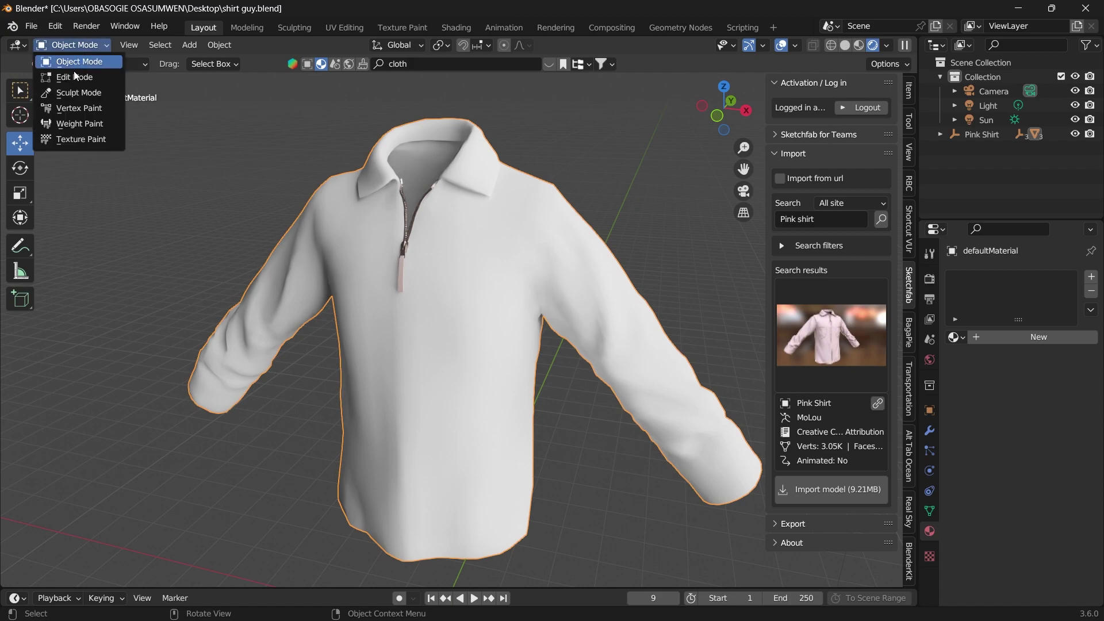
{"action": "left_click", "coordinate": [74, 75]}
{"action": "scroll", "coordinate": [562, 240], "scroll_direction": "up", "scroll_amount": 3}
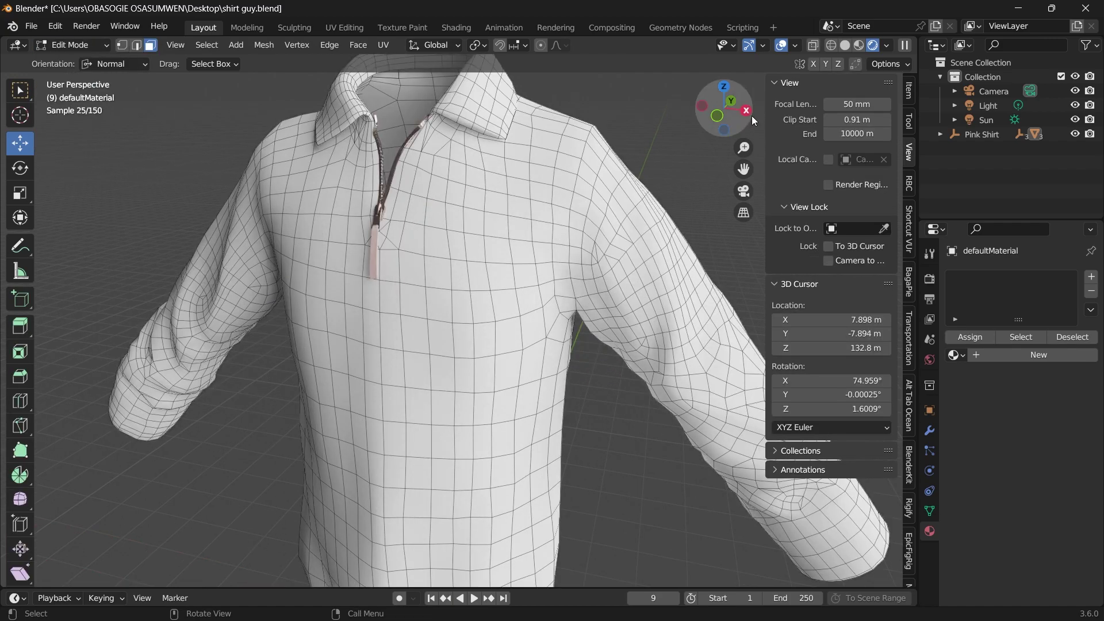
{"action": "left_click_drag", "start_coordinate": [750, 115], "coordinate": [754, 113]}
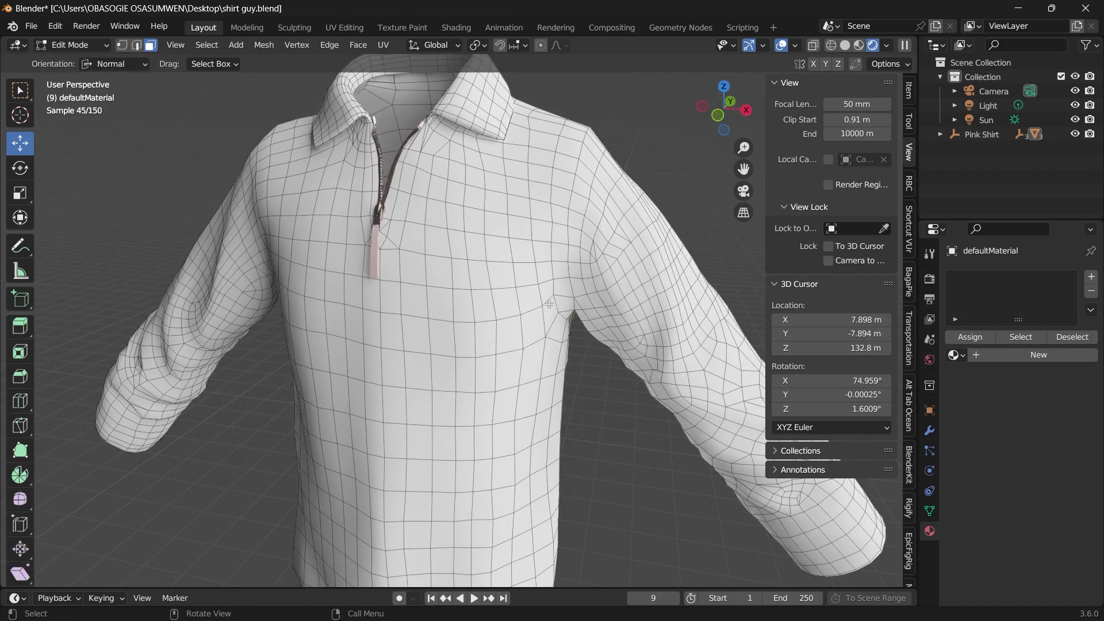
Cut a chest pocket outline with a tapered bottom into the shirt front, beside the zipper, using the Knife tool
{"action": "left_click", "coordinate": [26, 431]}
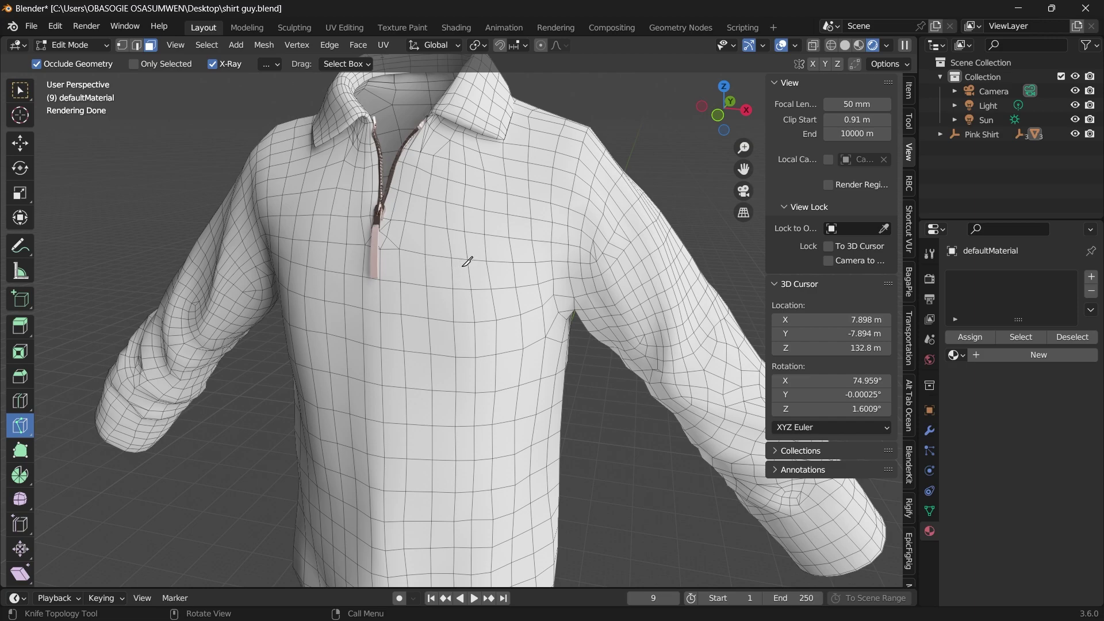
{"action": "middle_click_drag", "start_coordinate": [466, 261], "coordinate": [506, 271]}
{"action": "left_click", "coordinate": [538, 283]}
{"action": "scroll", "coordinate": [506, 376], "scroll_direction": "up", "scroll_amount": 2}
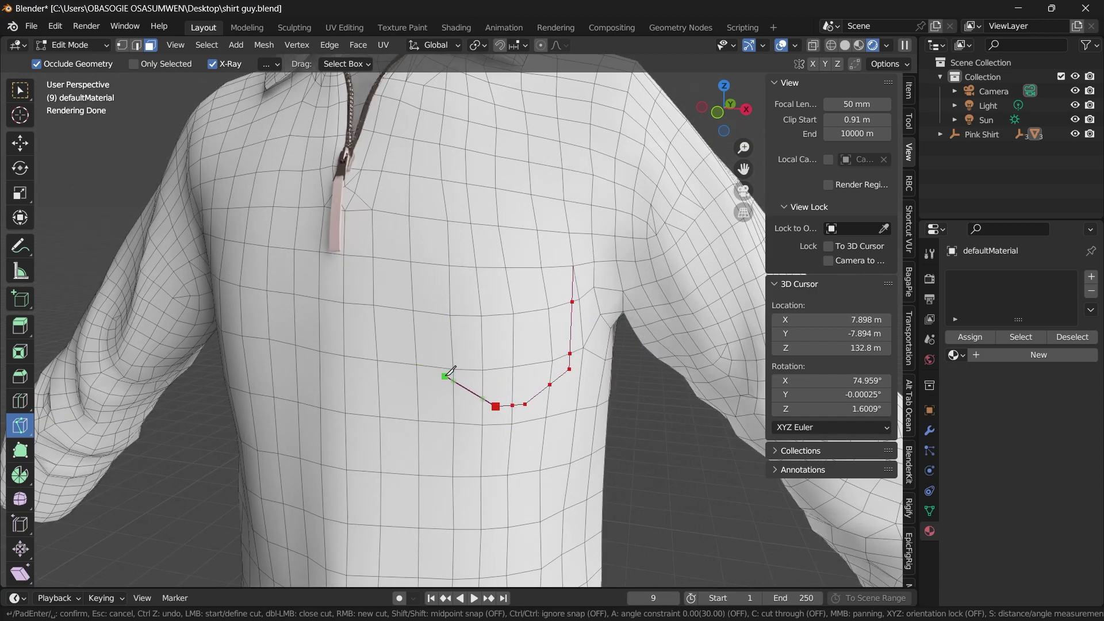
{"action": "key", "text": "Return"}
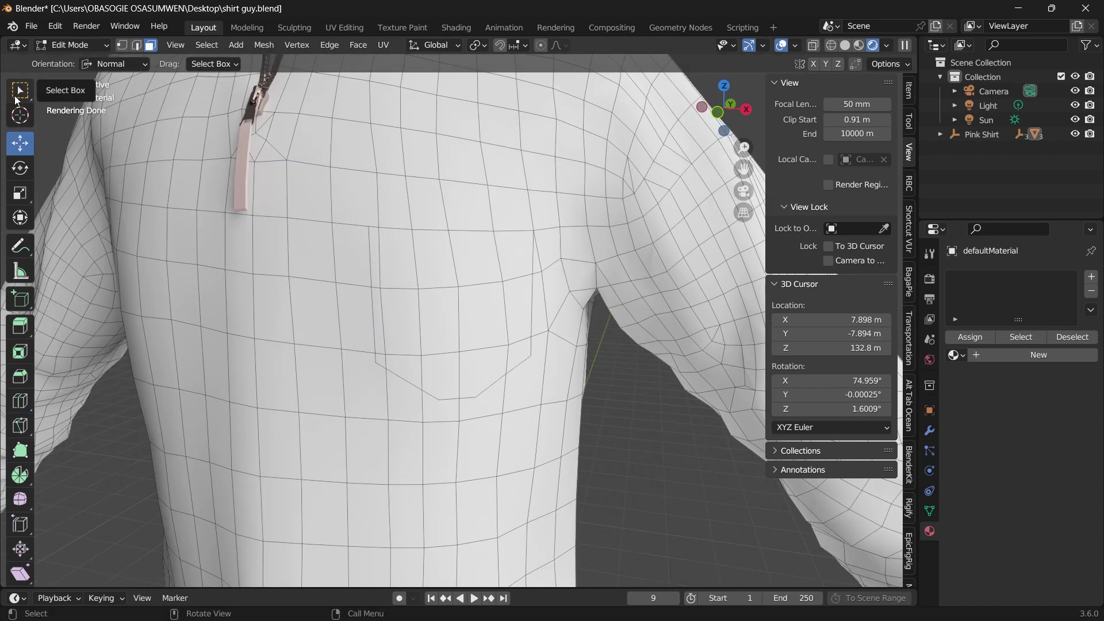
Select all faces inside the pocket outline and pull a detached copy of them outward from the shirt along the global Y axis
{"action": "left_click", "coordinate": [20, 91]}
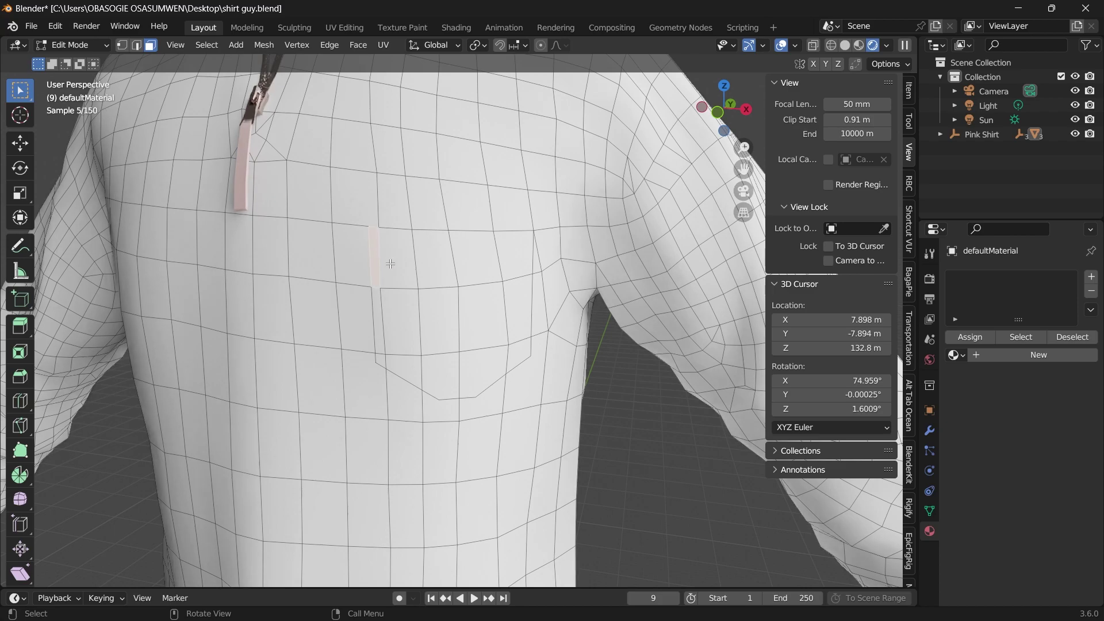
{"action": "left_click", "coordinate": [398, 263], "text": "ctrl"}
{"action": "left_click", "coordinate": [435, 263], "text": "ctrl"}
{"action": "left_click", "coordinate": [474, 262], "text": "ctrl"}
{"action": "left_click", "coordinate": [512, 262], "text": "ctrl"}
{"action": "left_click", "coordinate": [482, 368], "text": "ctrl"}
{"action": "left_click", "coordinate": [444, 374], "text": "ctrl"}
{"action": "left_click", "coordinate": [401, 324], "text": "ctrl"}
{"action": "left_click", "coordinate": [378, 322], "text": "ctrl"}
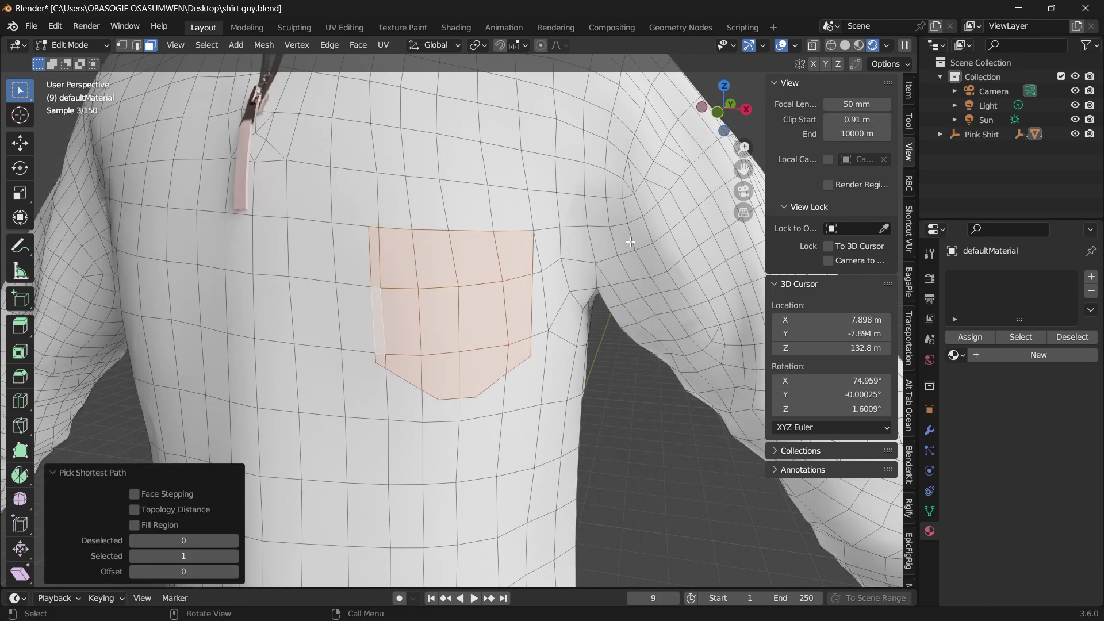
{"action": "middle_click_drag", "start_coordinate": [630, 242], "coordinate": [471, 318]}
{"action": "key", "text": "g"}
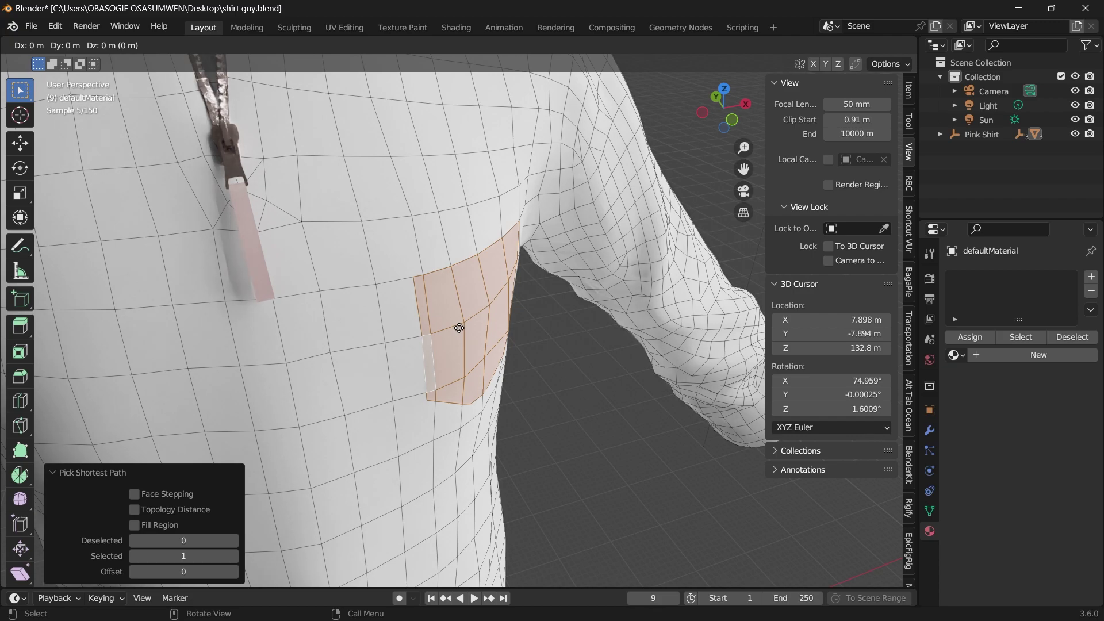
{"action": "key", "text": "y"}
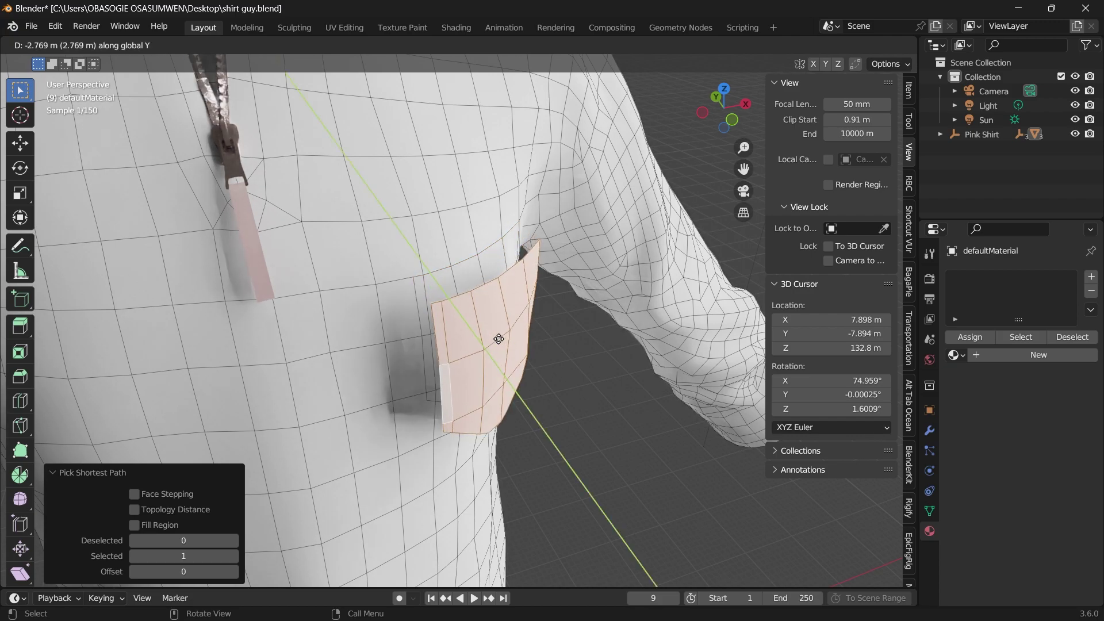
{"action": "left_click", "coordinate": [513, 347]}
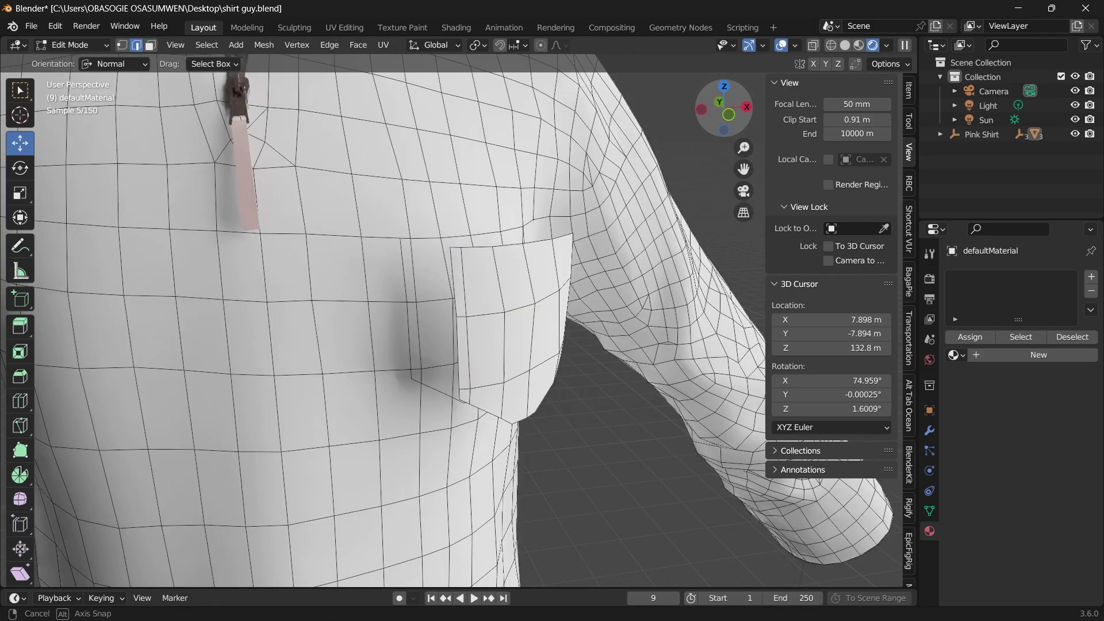
Extrude the side and bottom border edges of the detached pocket panel along the Y axis toward the shirt, leaving the upper edge open
{"action": "left_click_drag", "start_coordinate": [723, 110], "coordinate": [644, 110]}
{"action": "left_click", "coordinate": [454, 282], "text": "alt"}
{"action": "left_click", "coordinate": [462, 365], "text": "shift"}
{"action": "left_click", "coordinate": [487, 381], "text": "shift"}
{"action": "left_click", "coordinate": [515, 399], "text": "shift"}
{"action": "left_click", "coordinate": [348, 396], "text": "shift"}
{"action": "left_click", "coordinate": [397, 406], "text": "shift"}
{"action": "left_click", "coordinate": [467, 368], "text": "alt+shift"}
{"action": "left_click_drag", "start_coordinate": [724, 109], "coordinate": [684, 135]}
{"action": "key", "text": "g"}
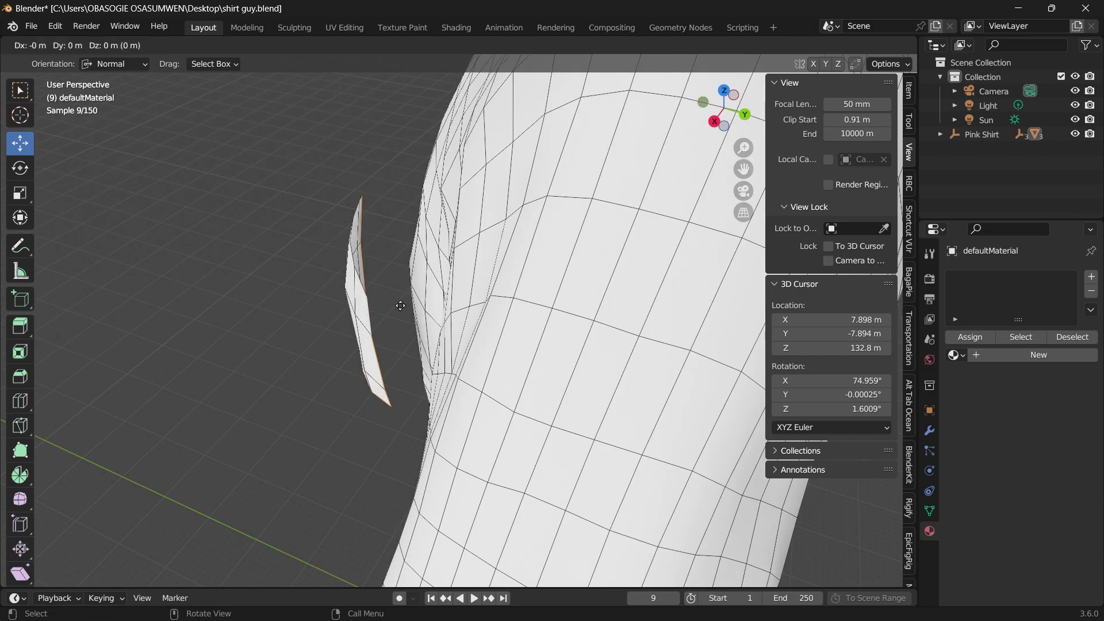
{"action": "key", "text": "y"}
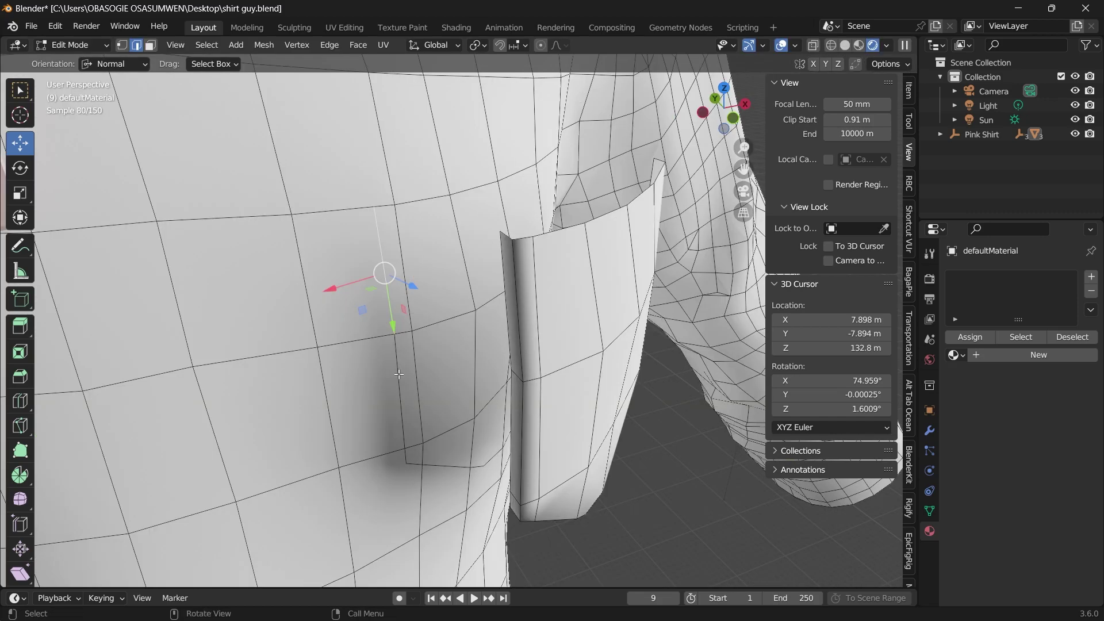
Connect the pocket's rear rim to the matching outline edges on the shirt with Bridge Edge Loops
{"action": "left_click", "coordinate": [399, 375], "text": "ctrl"}
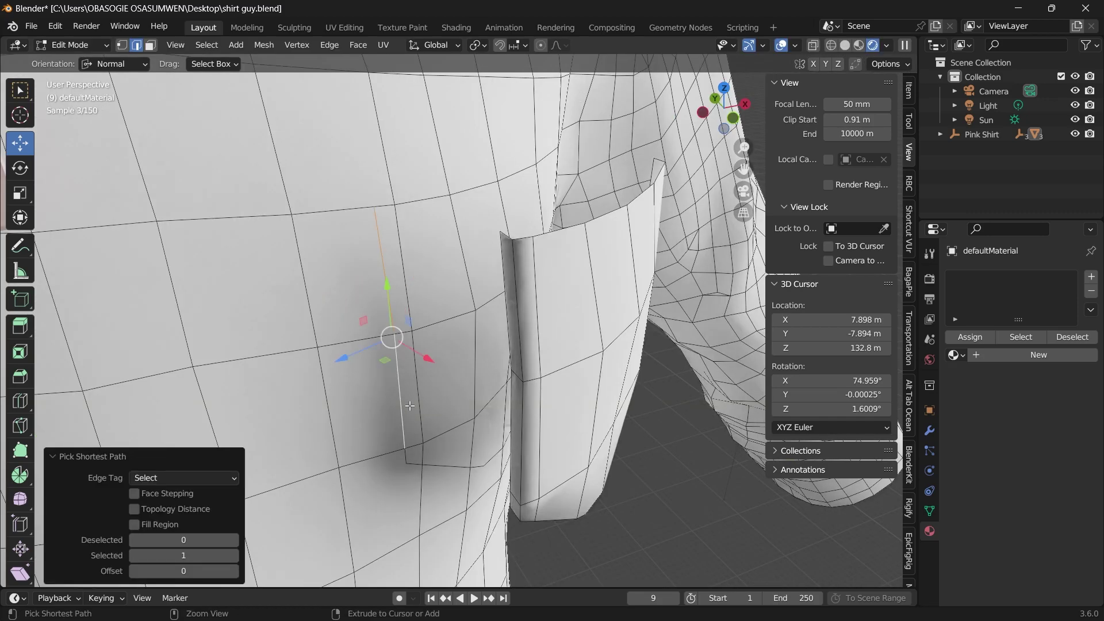
{"action": "left_click", "coordinate": [409, 462], "text": "ctrl"}
{"action": "left_click", "coordinate": [473, 466], "text": "ctrl"}
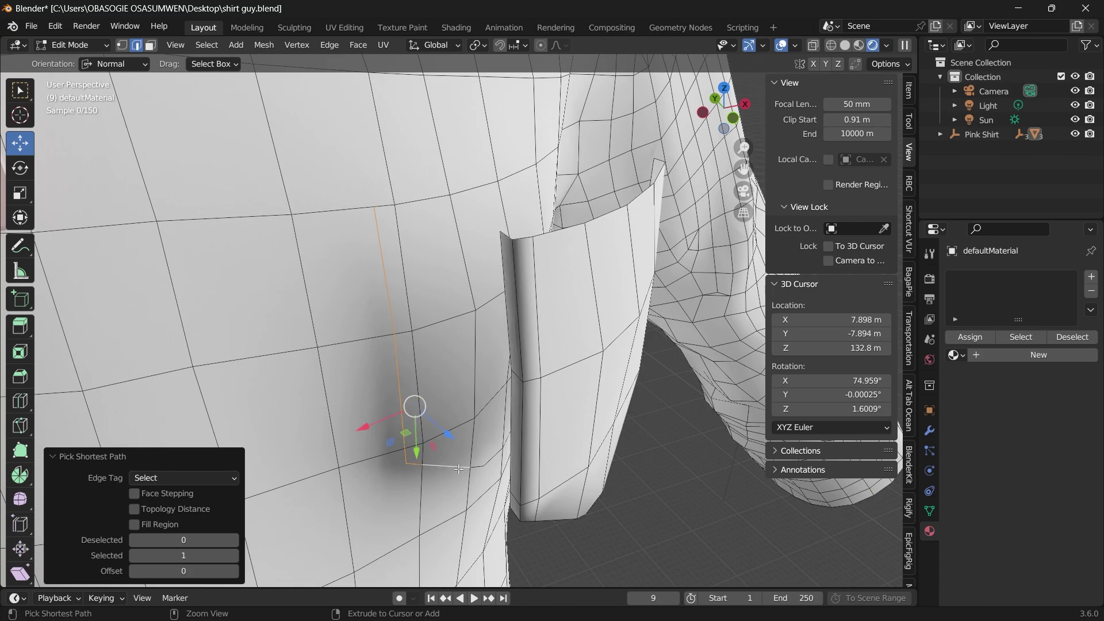
{"action": "middle_click_drag", "start_coordinate": [488, 460], "coordinate": [354, 407]}
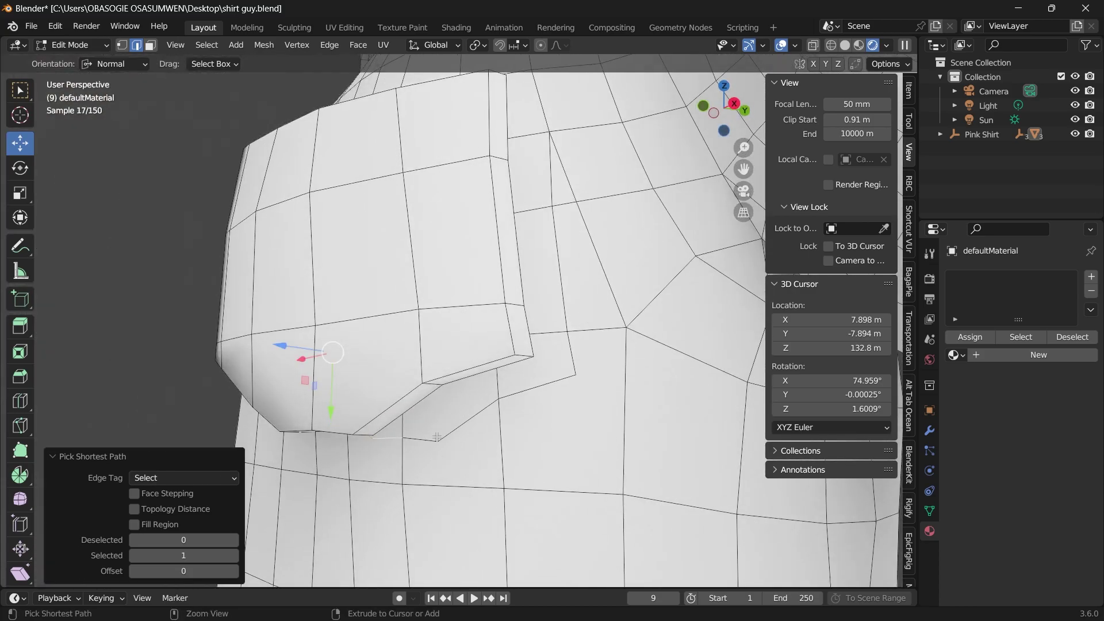
{"action": "left_click", "coordinate": [428, 440], "text": "ctrl"}
{"action": "left_click", "coordinate": [549, 382], "text": "ctrl"}
{"action": "left_click", "coordinate": [570, 351], "text": "ctrl"}
{"action": "left_click", "coordinate": [558, 253], "text": "ctrl"}
{"action": "middle_click_drag", "start_coordinate": [555, 195], "coordinate": [329, 47]}
{"action": "left_click", "coordinate": [330, 46]}
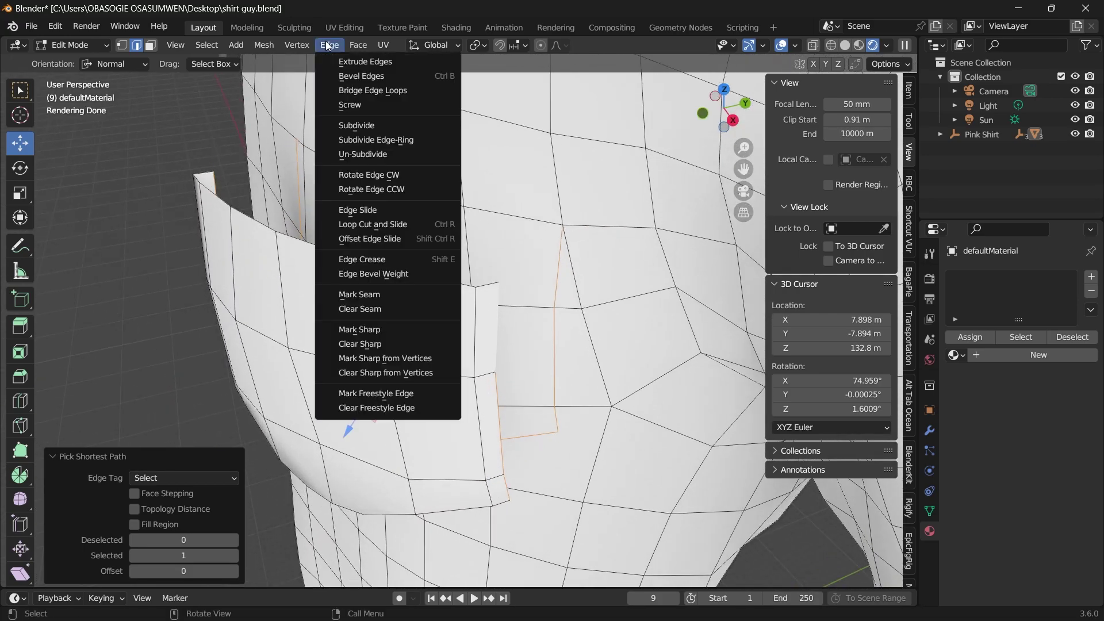
{"action": "left_click", "coordinate": [347, 90]}
{"action": "scroll", "coordinate": [575, 173], "scroll_direction": "down", "scroll_amount": 3}
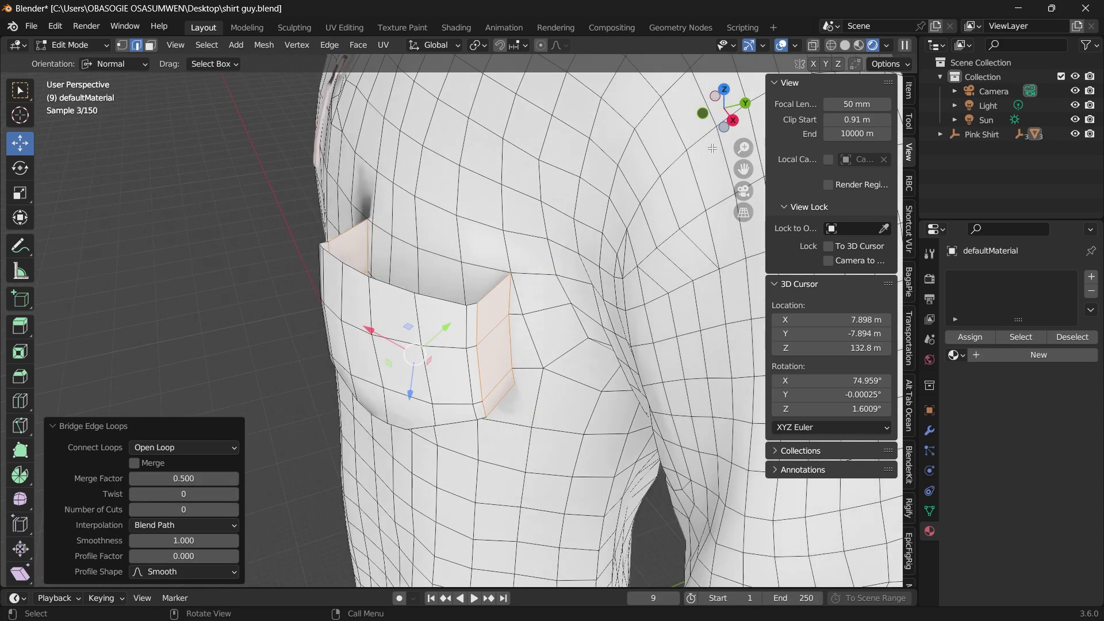
Delete only the faces of the bridge between pocket and shirt, keeping its connecting edges
{"action": "mouse_move", "coordinate": [722, 126]}
{"action": "left_mouse_down"}
{"action": "mouse_move", "coordinate": [684, 135]}
{"action": "mouse_move", "coordinate": [730, 138]}
{"action": "left_mouse_up"}
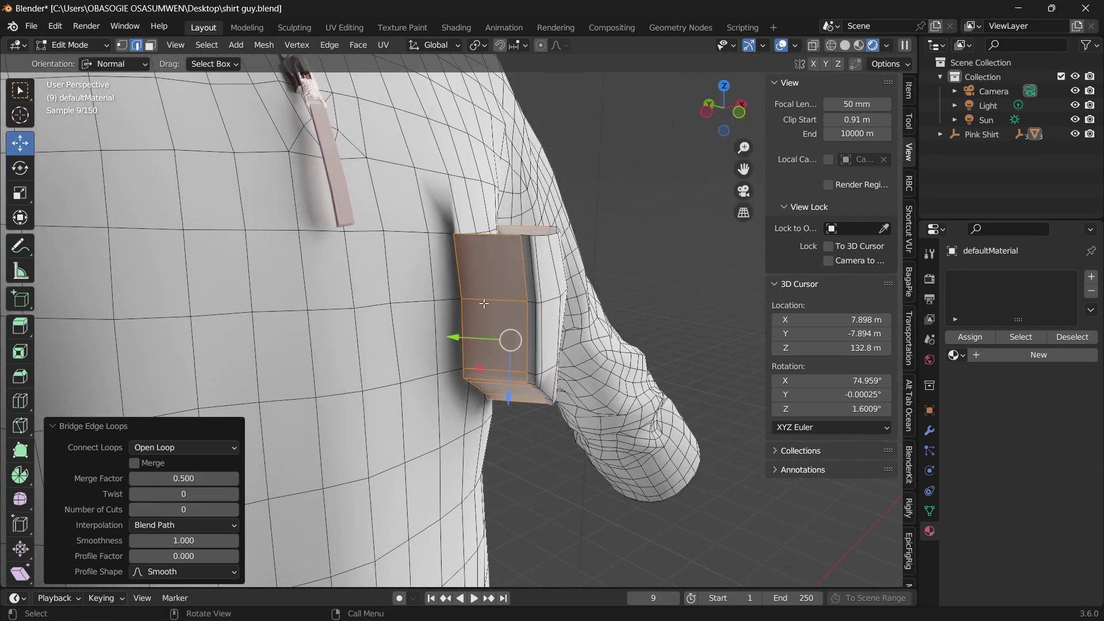
{"action": "key", "text": "3"}
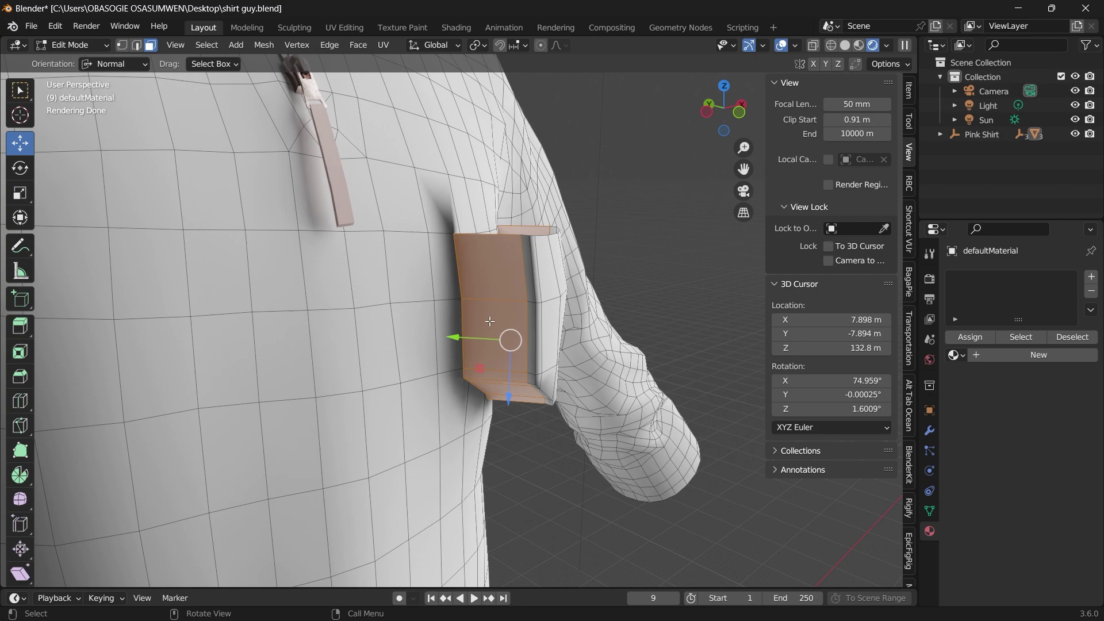
{"action": "key", "text": "x"}
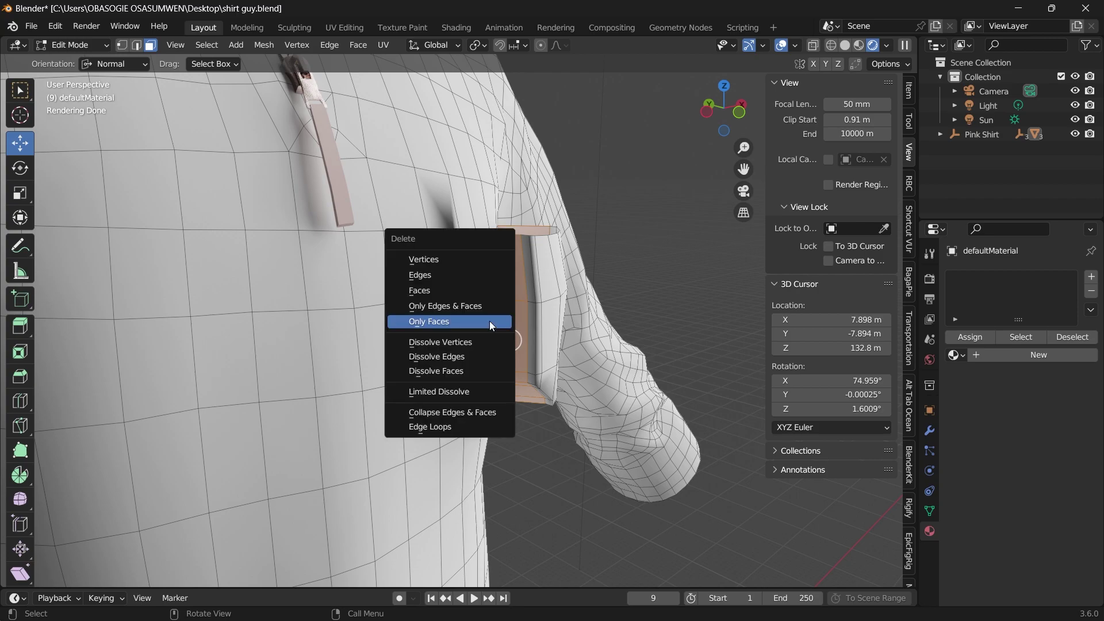
{"action": "left_click", "coordinate": [443, 321]}
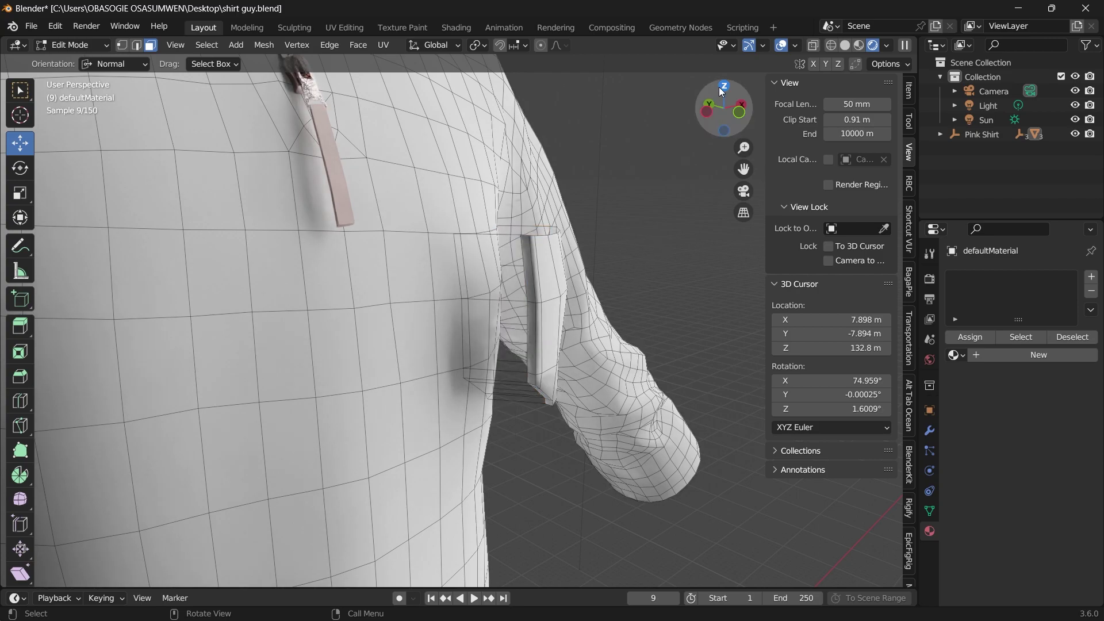
Examine the loose edges linking the pocket's upper corners to the shirt from several angles
{"action": "left_click_drag", "start_coordinate": [721, 91], "coordinate": [499, 399]}
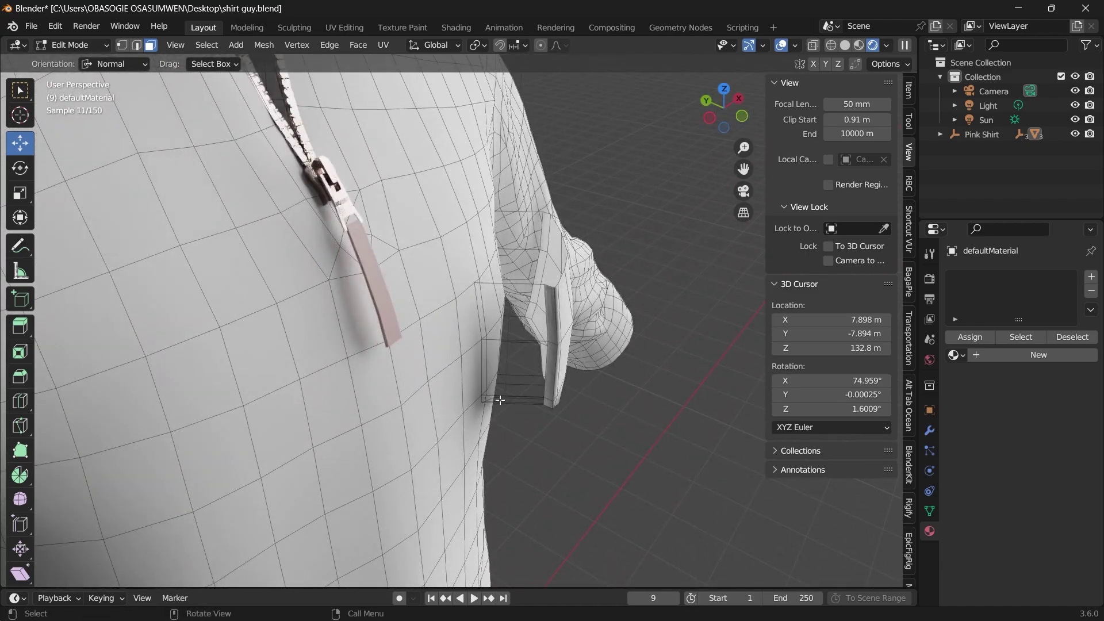
{"action": "left_click", "coordinate": [518, 285]}
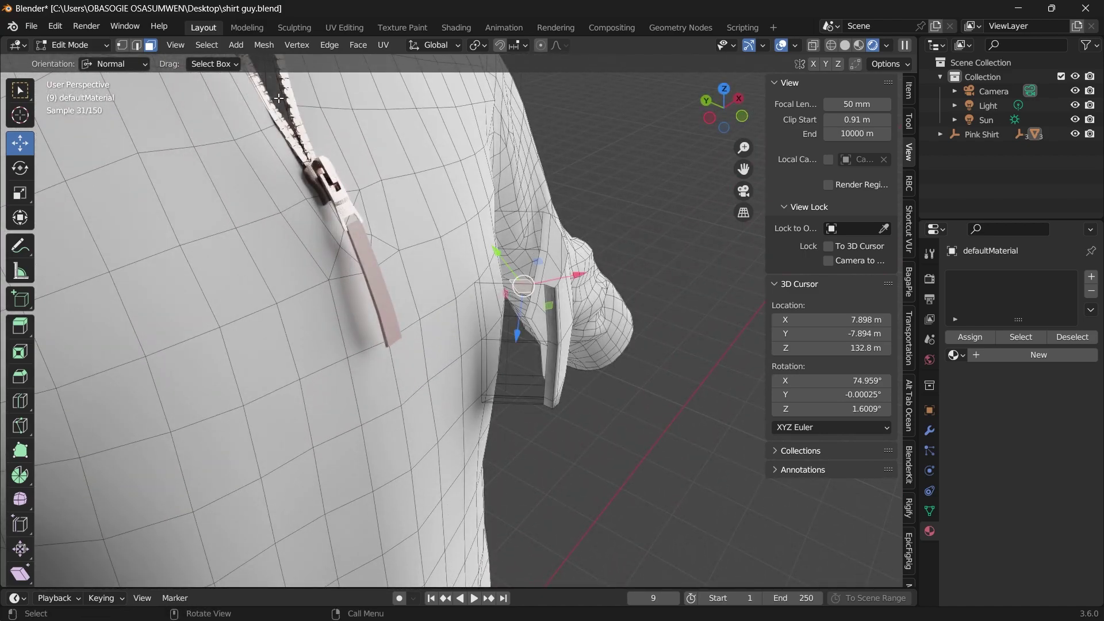
{"action": "left_click", "coordinate": [137, 45]}
{"action": "left_click", "coordinate": [497, 289]}
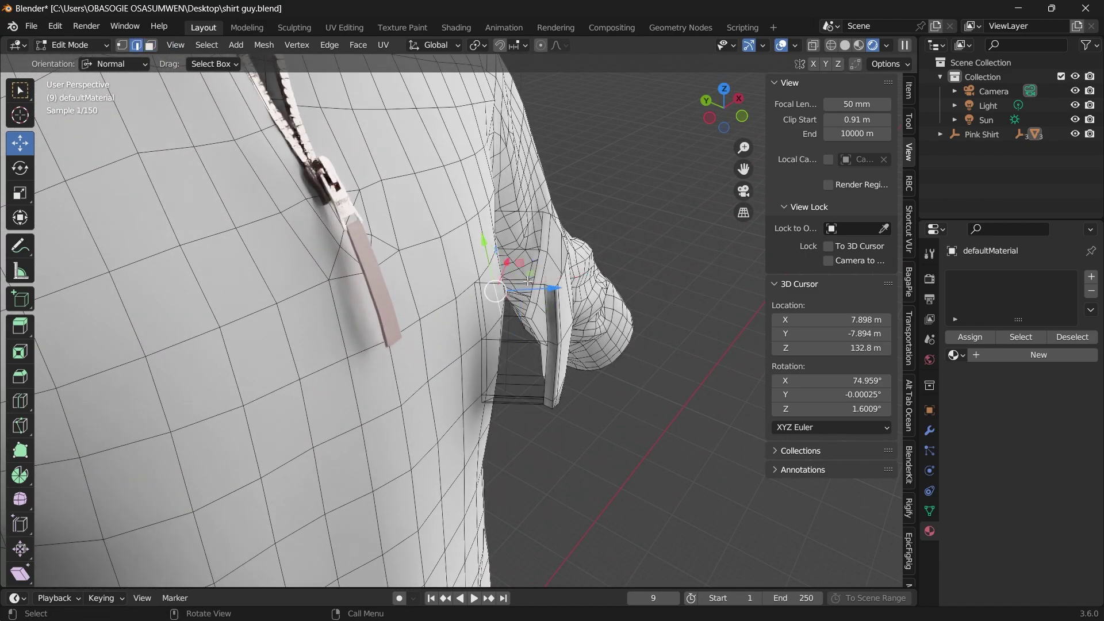
{"action": "left_click_drag", "start_coordinate": [708, 124], "coordinate": [560, 267]}
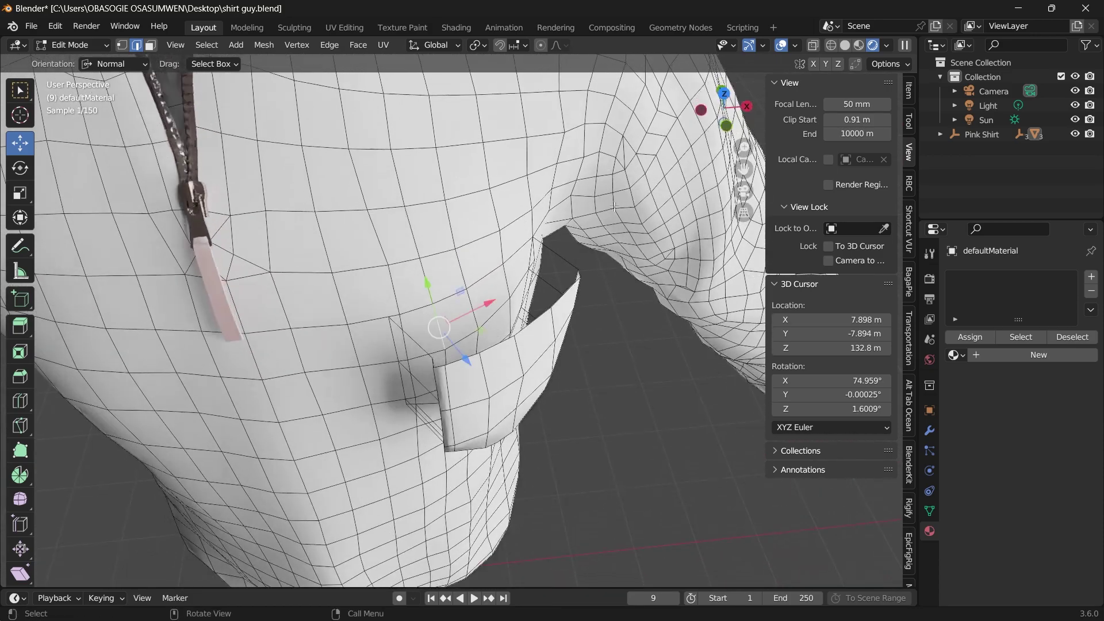
{"action": "left_click", "coordinate": [559, 270]}
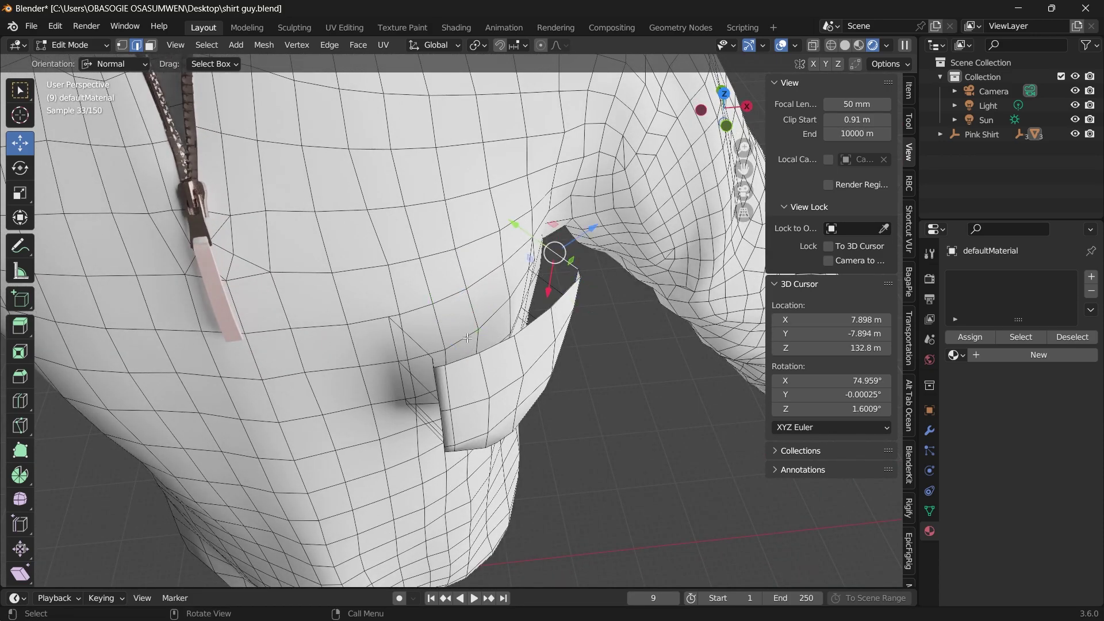
{"action": "left_click_drag", "start_coordinate": [725, 122], "coordinate": [690, 60]}
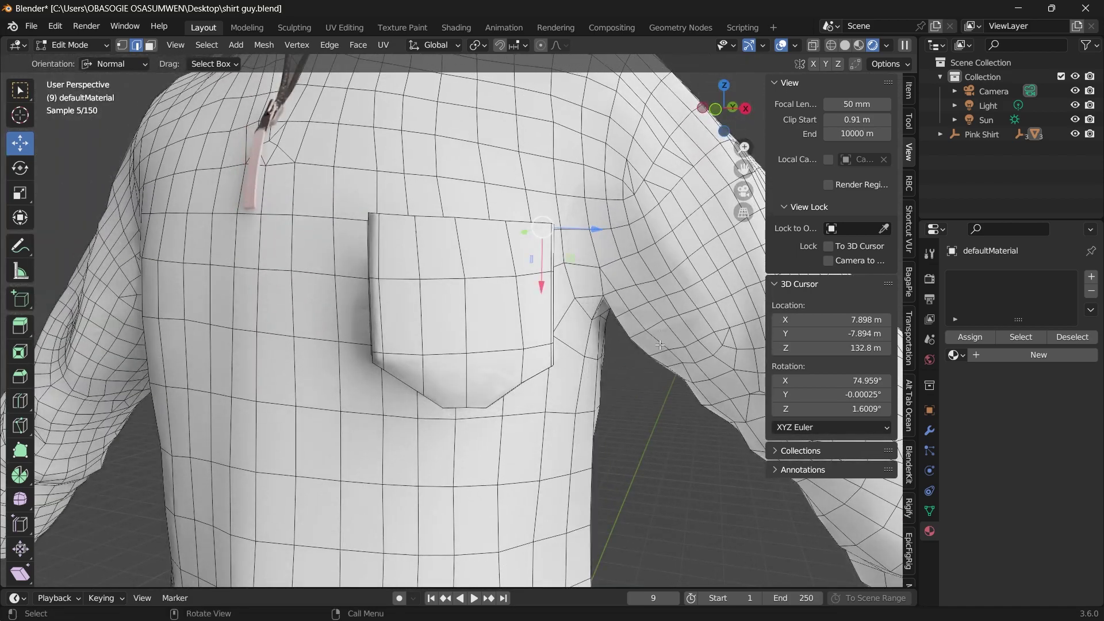
{"action": "left_click", "coordinate": [648, 383]}
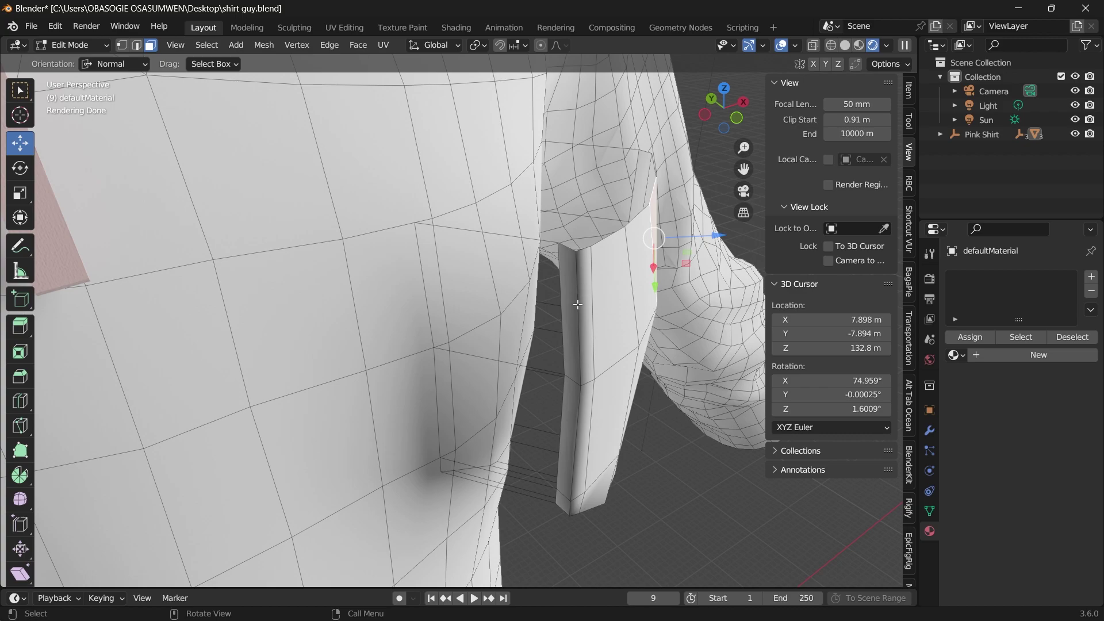
Bevel the pocket's front outline edges along both sides and the bottom with 3 segments, about 0.32 m wide
{"action": "left_click", "coordinate": [577, 302], "text": "alt"}
{"action": "left_click", "coordinate": [581, 367]}
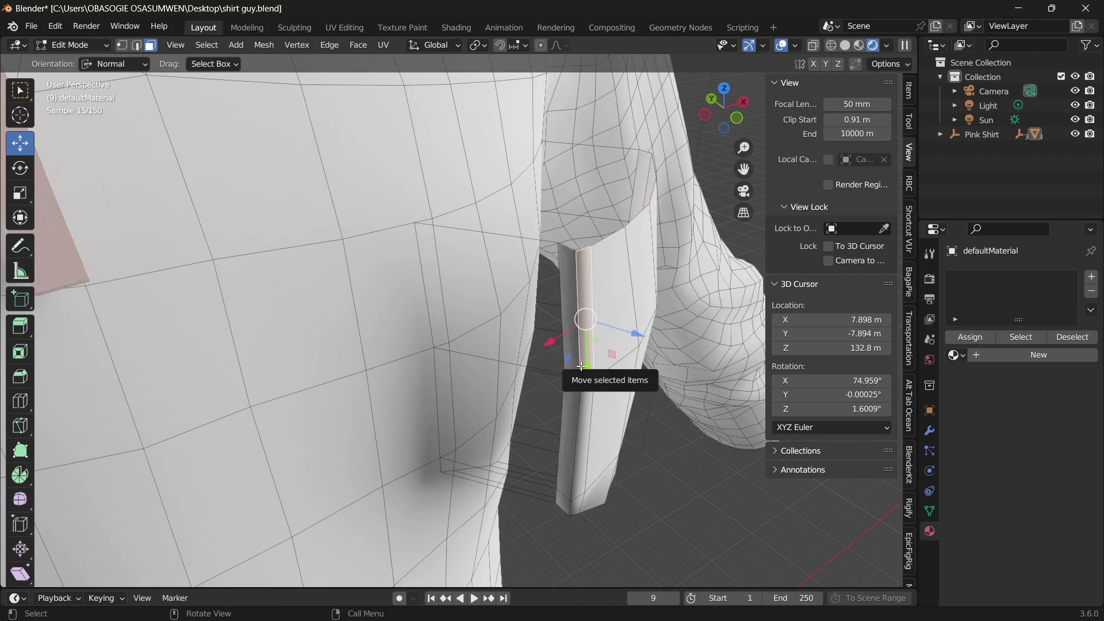
{"action": "left_click", "coordinate": [136, 45]}
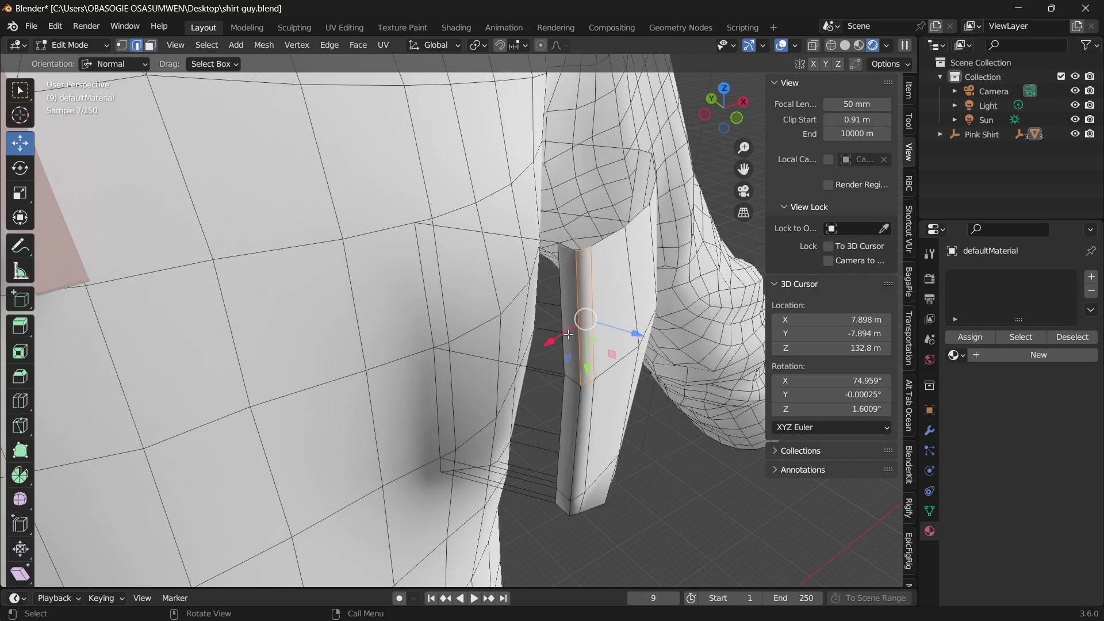
{"action": "left_click", "coordinate": [582, 391], "text": "alt"}
{"action": "left_click", "coordinate": [581, 405], "text": "alt"}
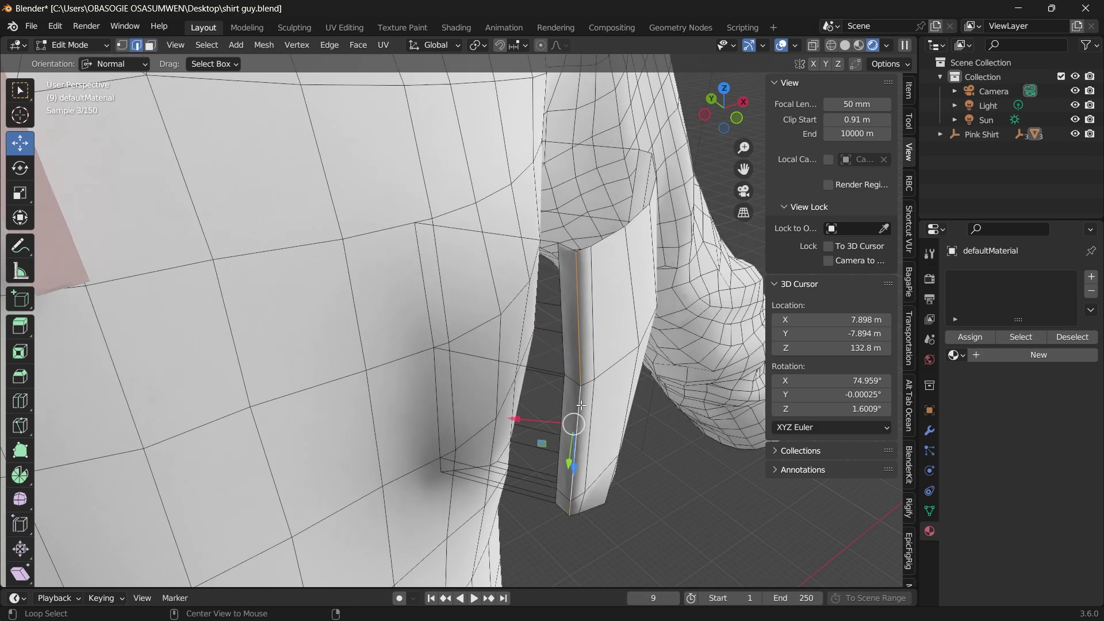
{"action": "middle_click_drag", "start_coordinate": [577, 407], "coordinate": [472, 350]}
{"action": "left_click", "coordinate": [541, 366], "text": "alt+shift"}
{"action": "left_click", "coordinate": [395, 376], "text": "alt+shift"}
{"action": "left_click", "coordinate": [435, 380], "text": "alt+shift"}
{"action": "left_click", "coordinate": [549, 335], "text": "alt+shift"}
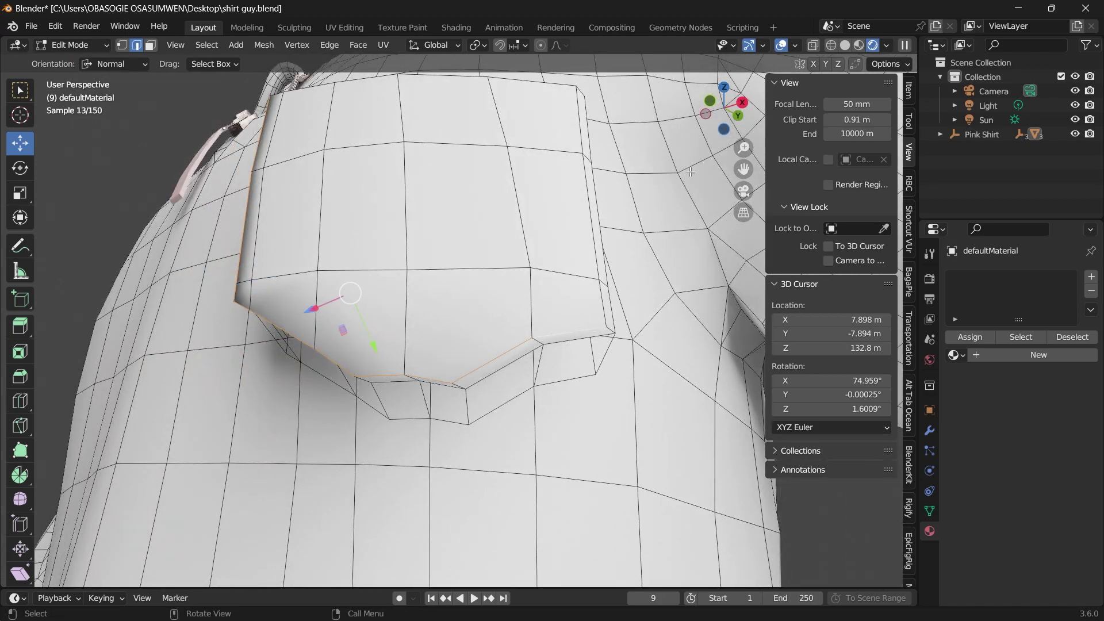
{"action": "middle_click_drag", "start_coordinate": [549, 339], "coordinate": [486, 397]}
{"action": "left_click", "coordinate": [481, 405], "text": "alt+shift"}
{"action": "middle_click_drag", "start_coordinate": [472, 322], "coordinate": [518, 274]}
{"action": "scroll", "coordinate": [518, 275], "scroll_direction": "down", "scroll_amount": 2}
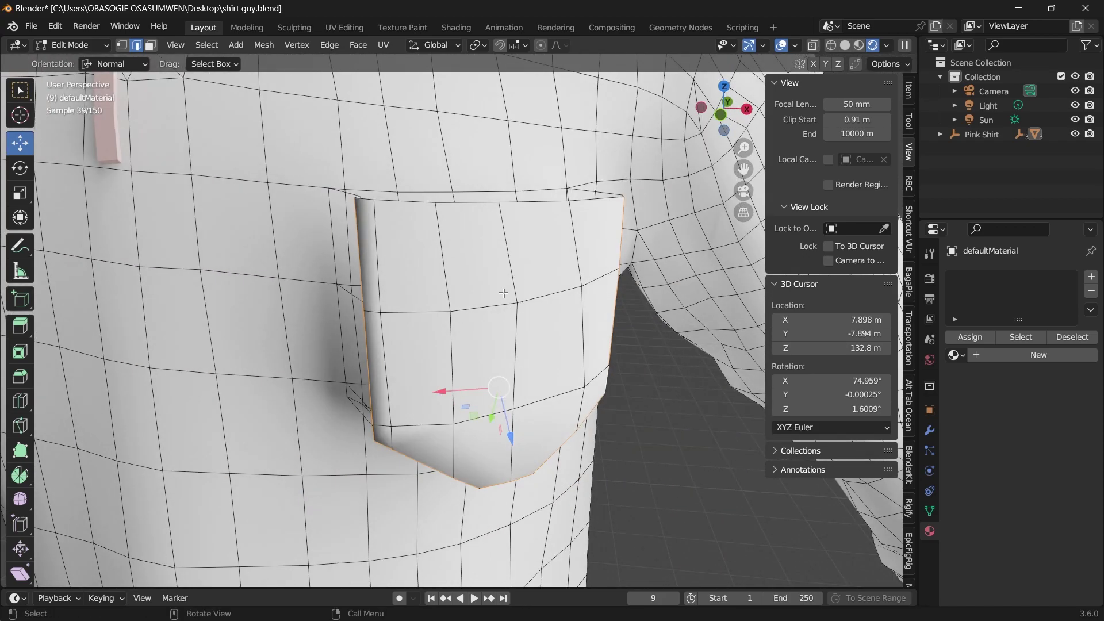
{"action": "key", "text": "ctrl+b"}
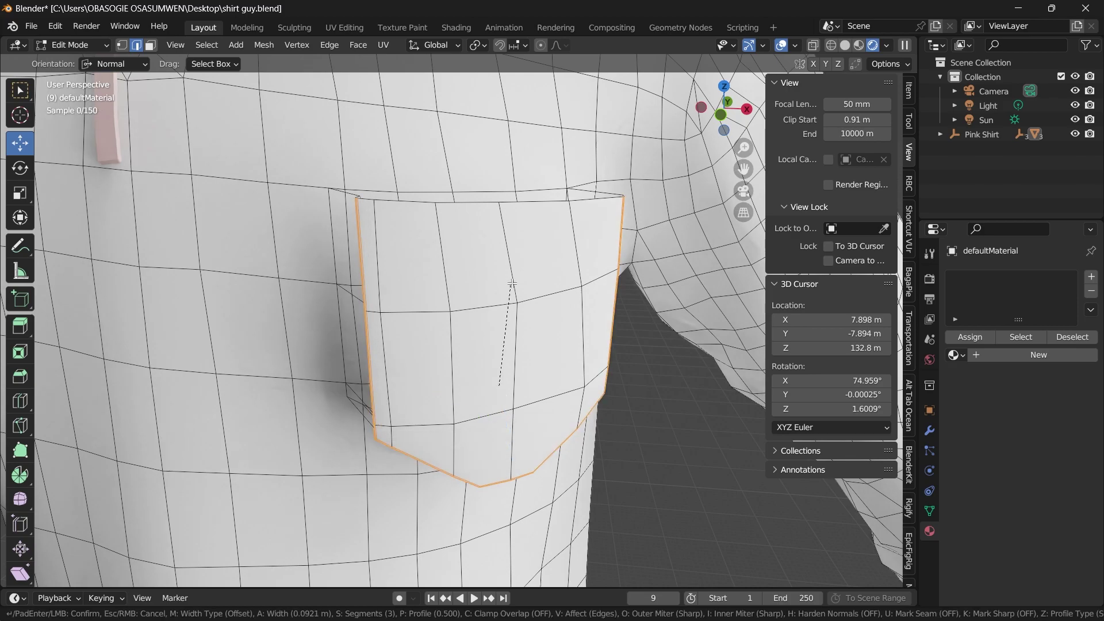
{"action": "left_click", "coordinate": [518, 279]}
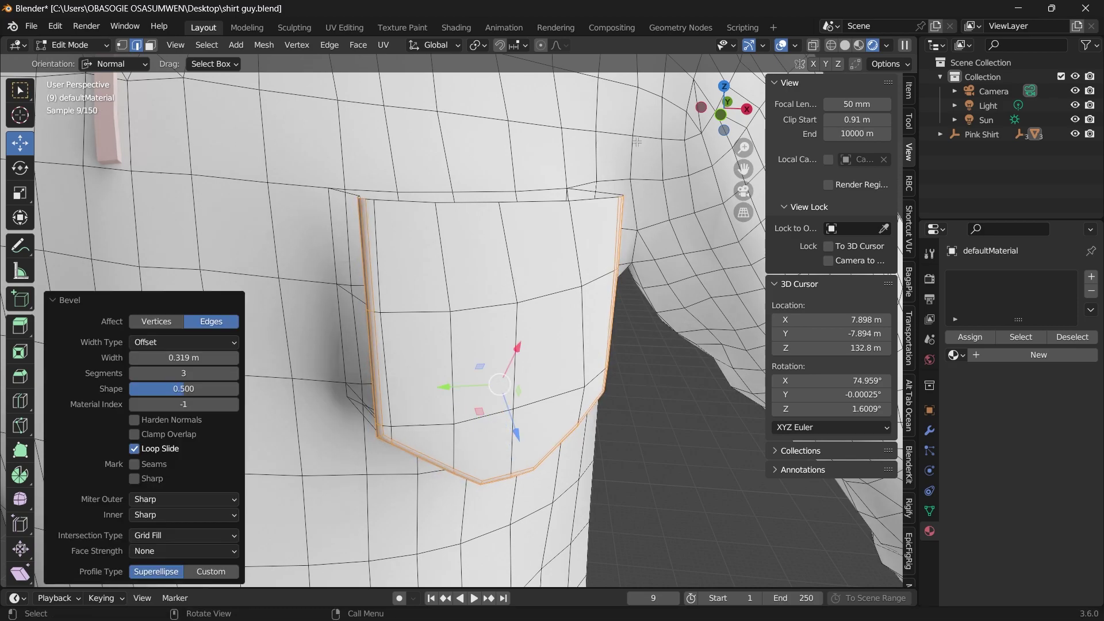
Add one centred loop cut across the pocket's upper row of faces and bevel it about 0.13 m with 3 segments
{"action": "middle_click_drag", "start_coordinate": [517, 279], "coordinate": [543, 322]}
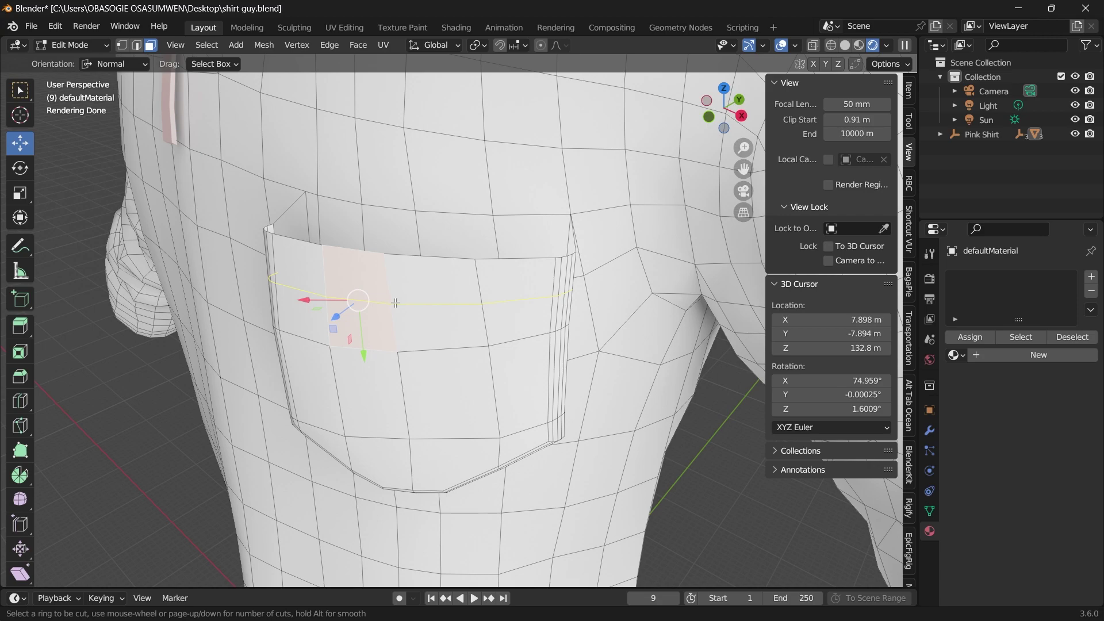
{"action": "left_click", "coordinate": [395, 303]}
{"action": "left_click", "coordinate": [395, 303]}
{"action": "key", "text": "ctrl+b"}
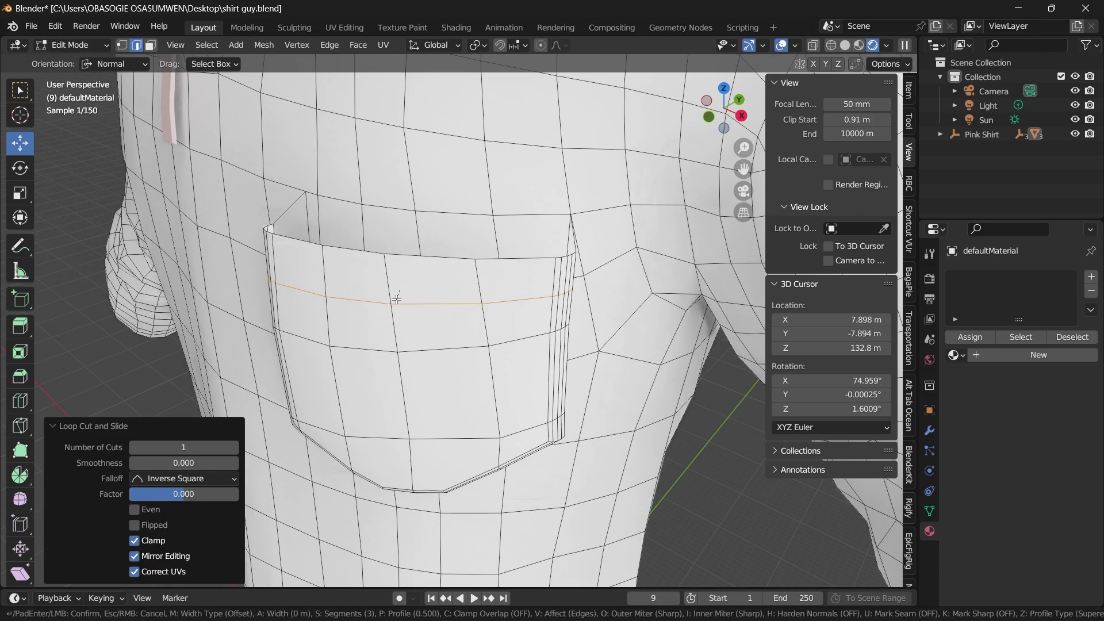
{"action": "left_click", "coordinate": [400, 311]}
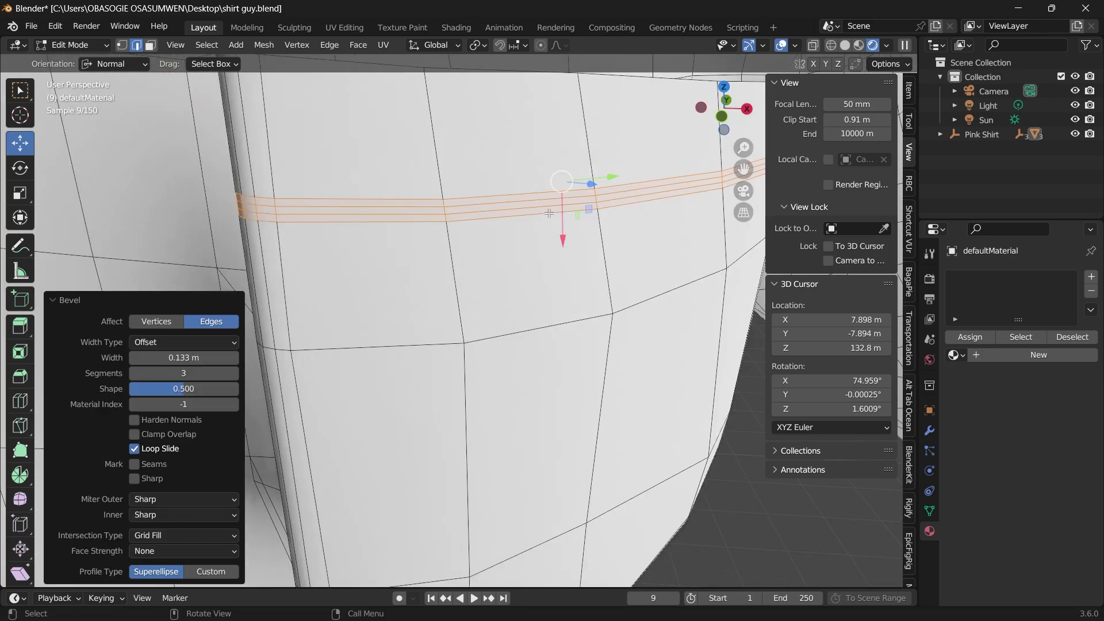
Sink the middle face strip of the pocket's upper band about 0.11 m inward along its normal to form a seam groove
{"action": "left_click", "coordinate": [546, 205]}
{"action": "key", "text": "3"}
{"action": "left_click", "coordinate": [589, 204], "text": "alt"}
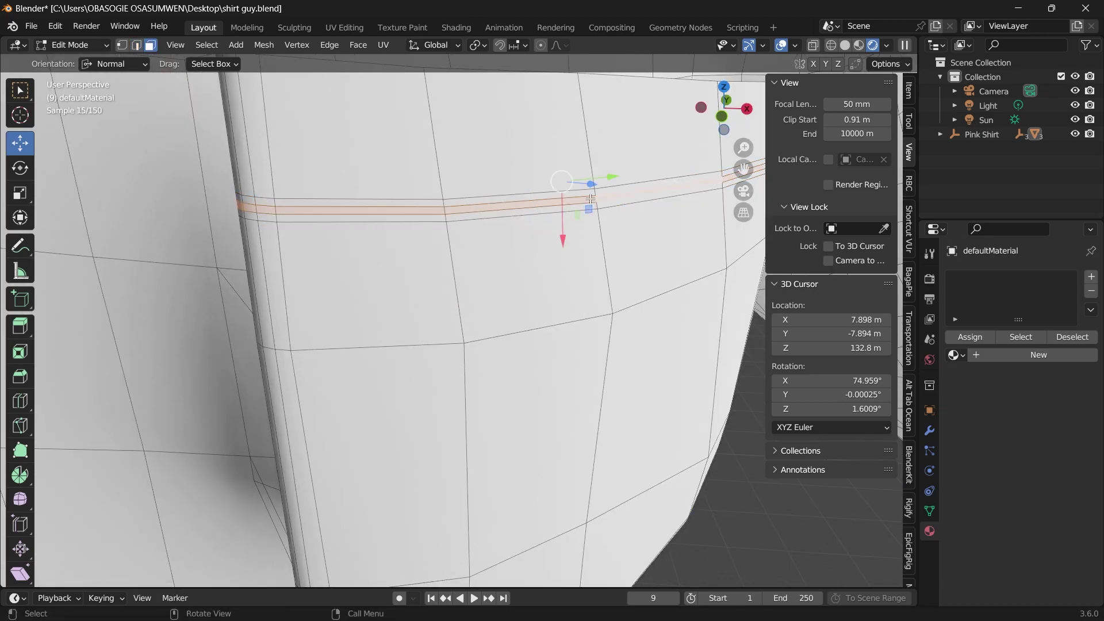
{"action": "left_click_drag", "start_coordinate": [724, 111], "coordinate": [684, 152]}
{"action": "left_click_drag", "start_coordinate": [642, 267], "coordinate": [637, 265]}
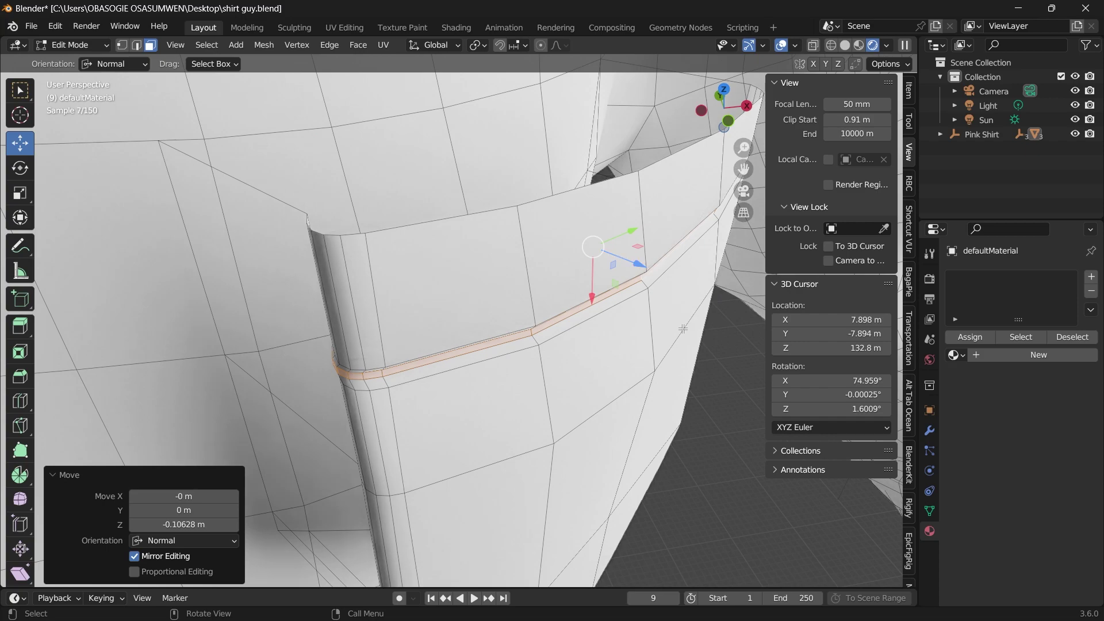
{"action": "left_click", "coordinate": [715, 343]}
{"action": "scroll", "coordinate": [716, 343], "scroll_direction": "down", "scroll_amount": 6}
{"action": "middle_click_drag", "start_coordinate": [713, 343], "coordinate": [688, 326]}
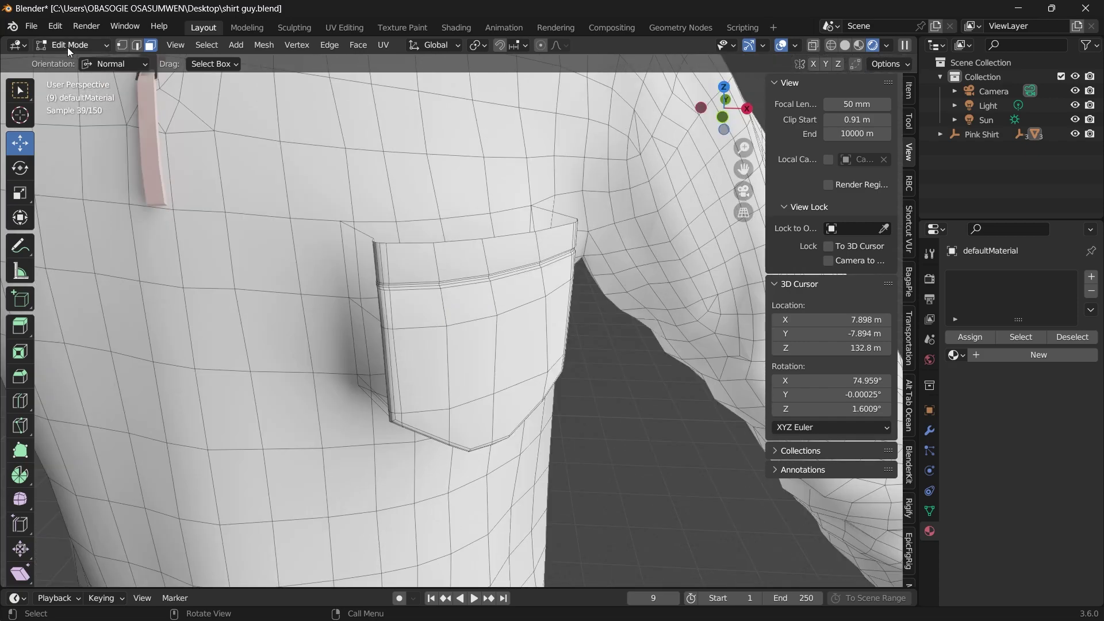
Return to Object Mode, add a Cloth modifier to the shirt and open its physics settings
{"action": "left_click", "coordinate": [67, 47]}
{"action": "left_click", "coordinate": [67, 63]}
{"action": "scroll", "coordinate": [440, 285], "scroll_direction": "down", "scroll_amount": 4}
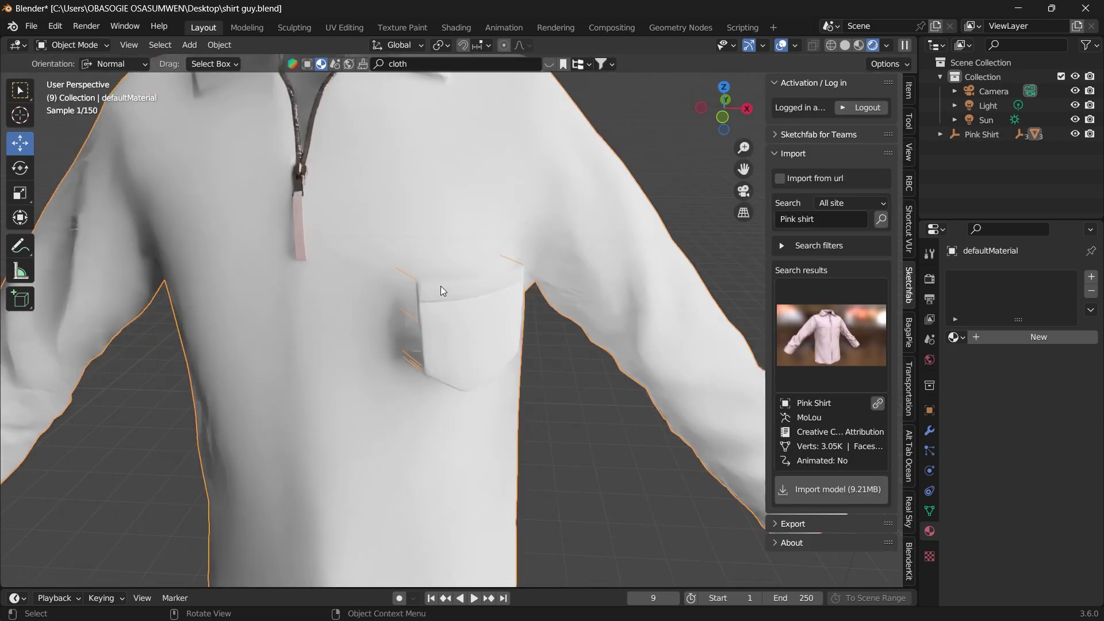
{"action": "middle_click_drag", "start_coordinate": [575, 210], "coordinate": [580, 212]}
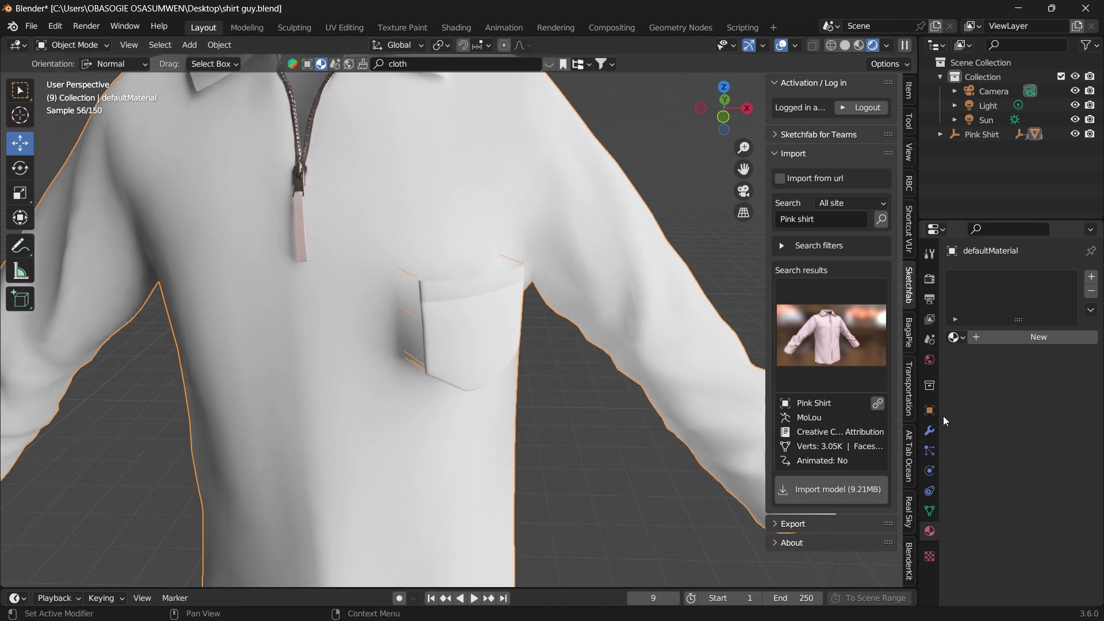
{"action": "left_click", "coordinate": [929, 430]}
{"action": "left_click", "coordinate": [978, 277]}
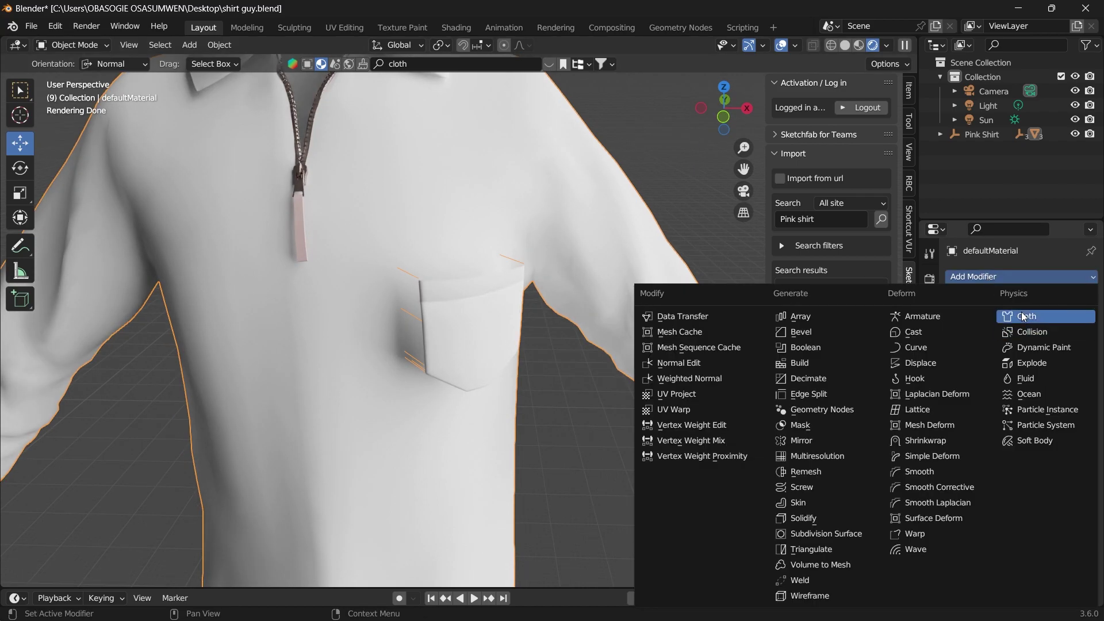
{"action": "left_click", "coordinate": [1016, 317]}
{"action": "mouse_move", "coordinate": [713, 129]}
{"action": "left_mouse_down"}
{"action": "mouse_move", "coordinate": [747, 130]}
{"action": "mouse_move", "coordinate": [718, 128]}
{"action": "left_mouse_up"}
{"action": "left_click", "coordinate": [929, 471]}
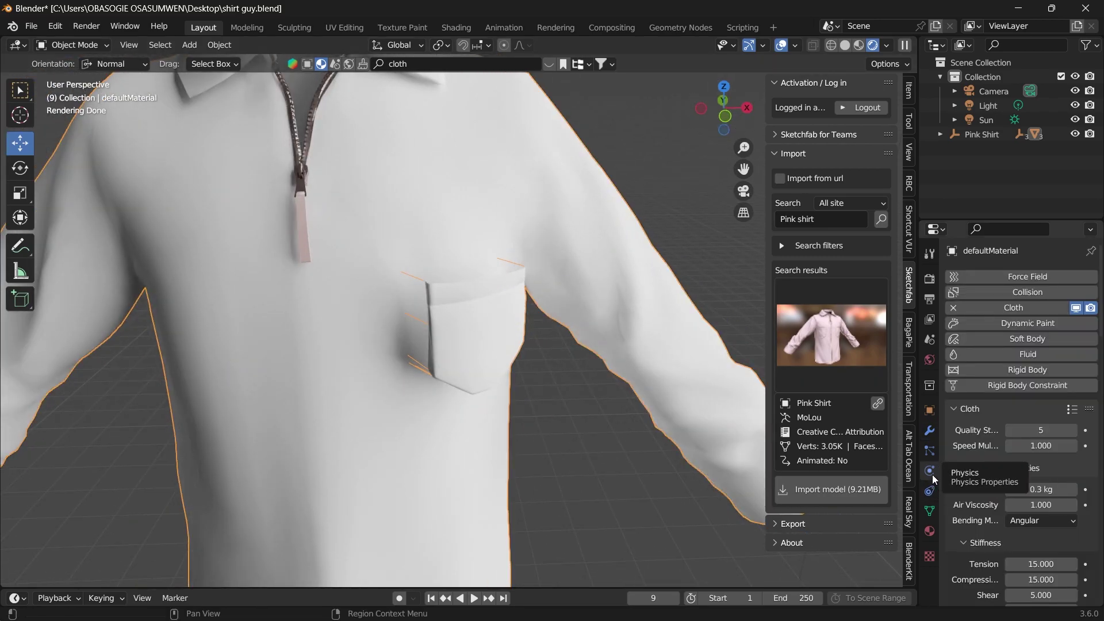
Set the cloth's Gravity field weight to 0
{"action": "scroll", "coordinate": [1012, 403], "scroll_direction": "down", "scroll_amount": 10}
{"action": "left_click_drag", "start_coordinate": [1100, 348], "coordinate": [1099, 560]}
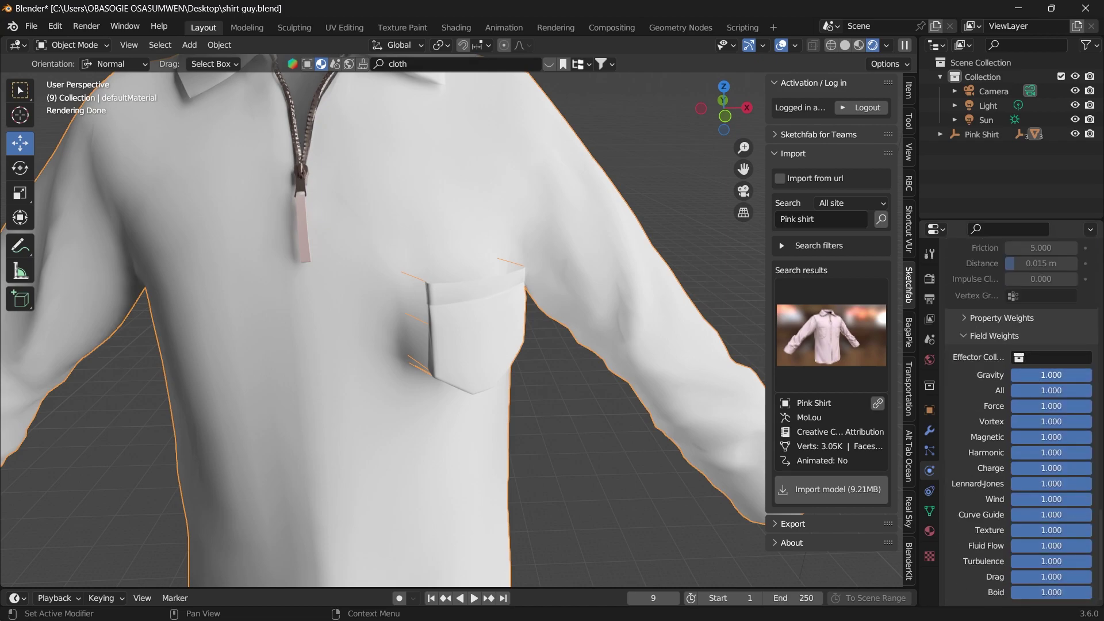
{"action": "left_click_drag", "start_coordinate": [1056, 376], "coordinate": [1010, 376]}
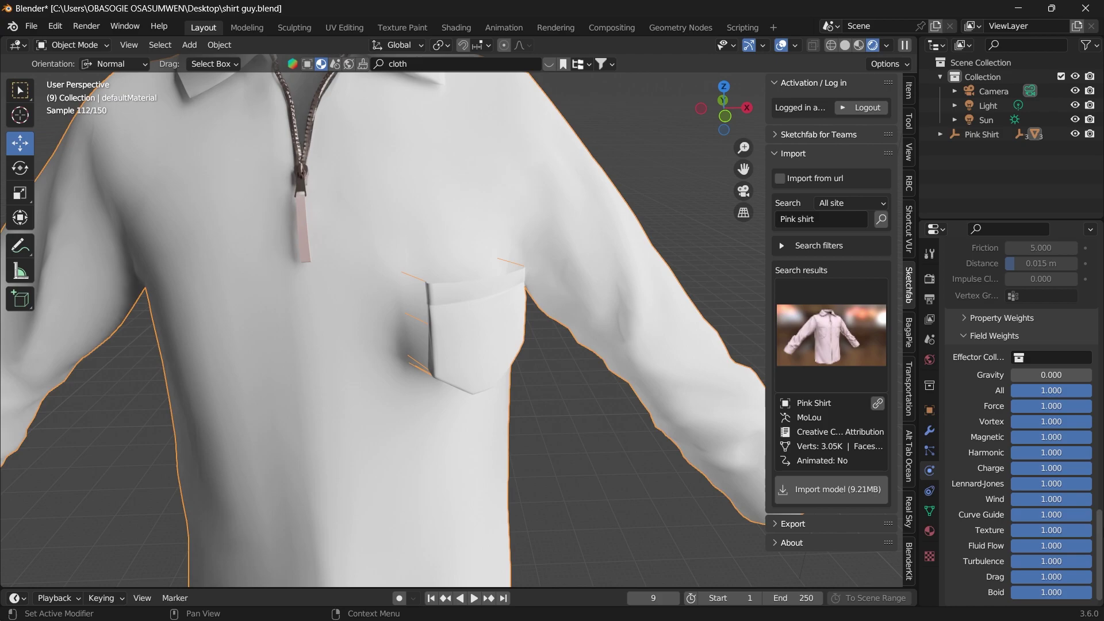
Enable Self Collisions for the cloth and set its collision Quality to 5
{"action": "scroll", "coordinate": [1012, 374], "scroll_direction": "up", "scroll_amount": 7}
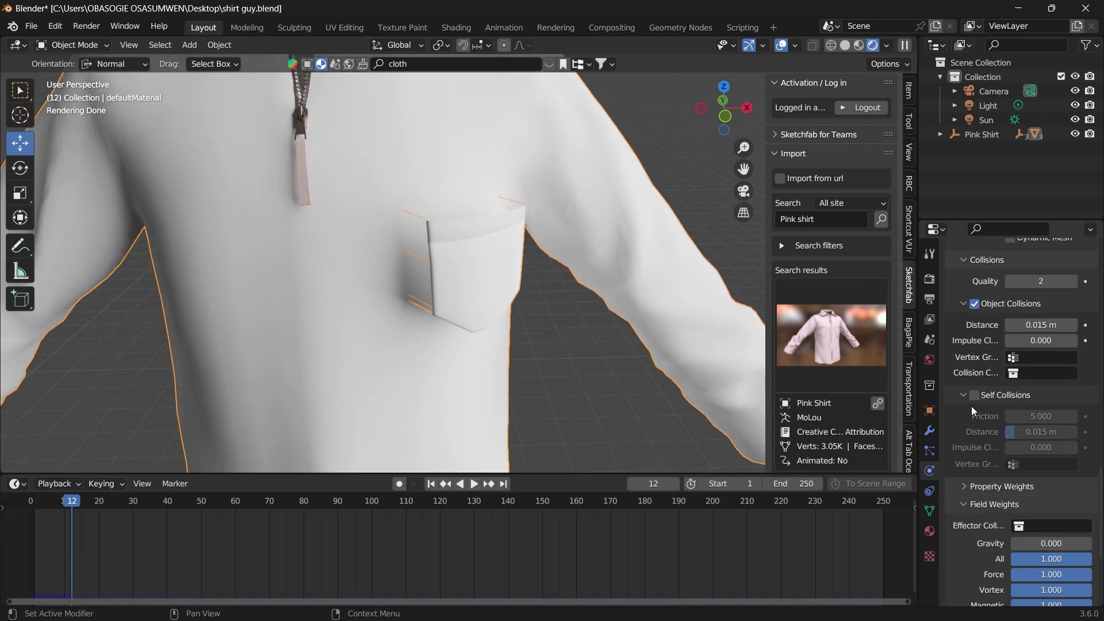
{"action": "left_click", "coordinate": [975, 395]}
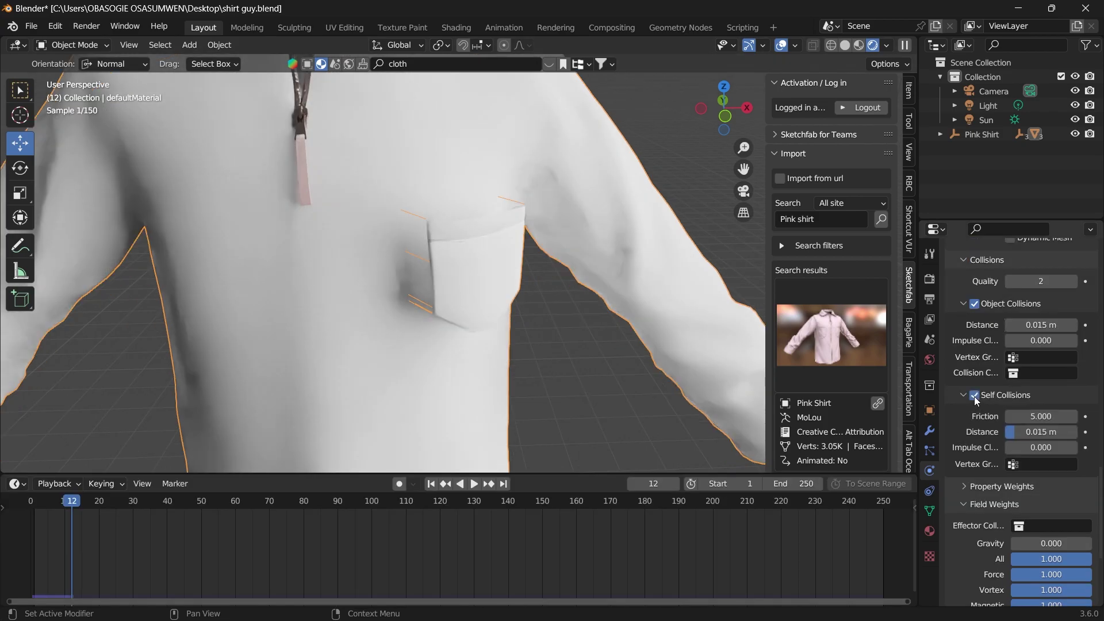
{"action": "scroll", "coordinate": [1054, 409], "scroll_direction": "up", "scroll_amount": 3}
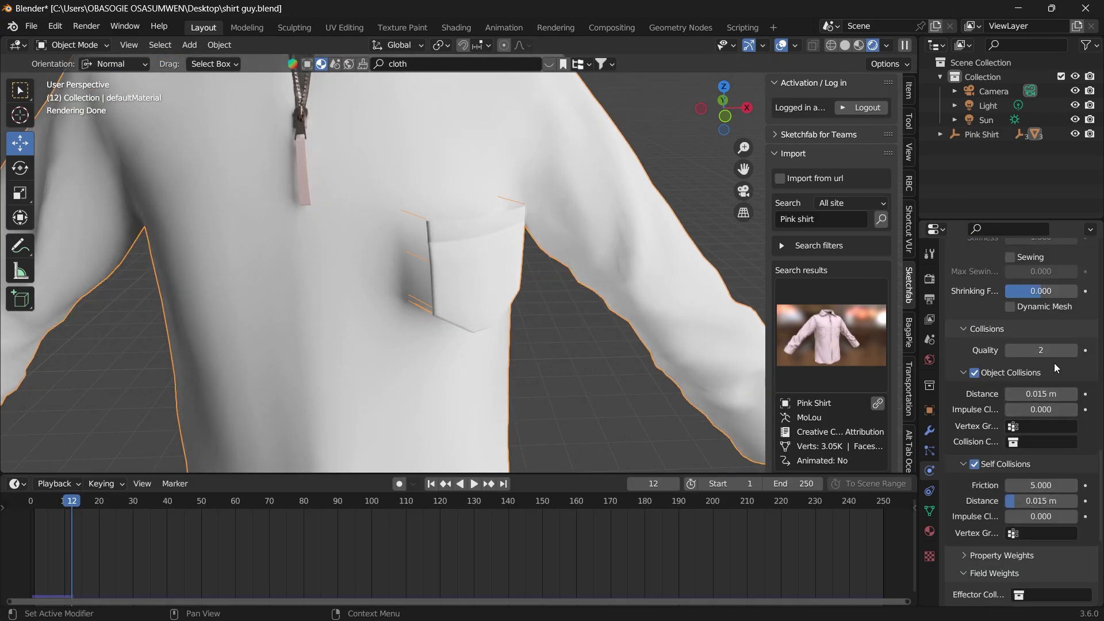
{"action": "left_click_drag", "start_coordinate": [1045, 351], "coordinate": [1047, 350]}
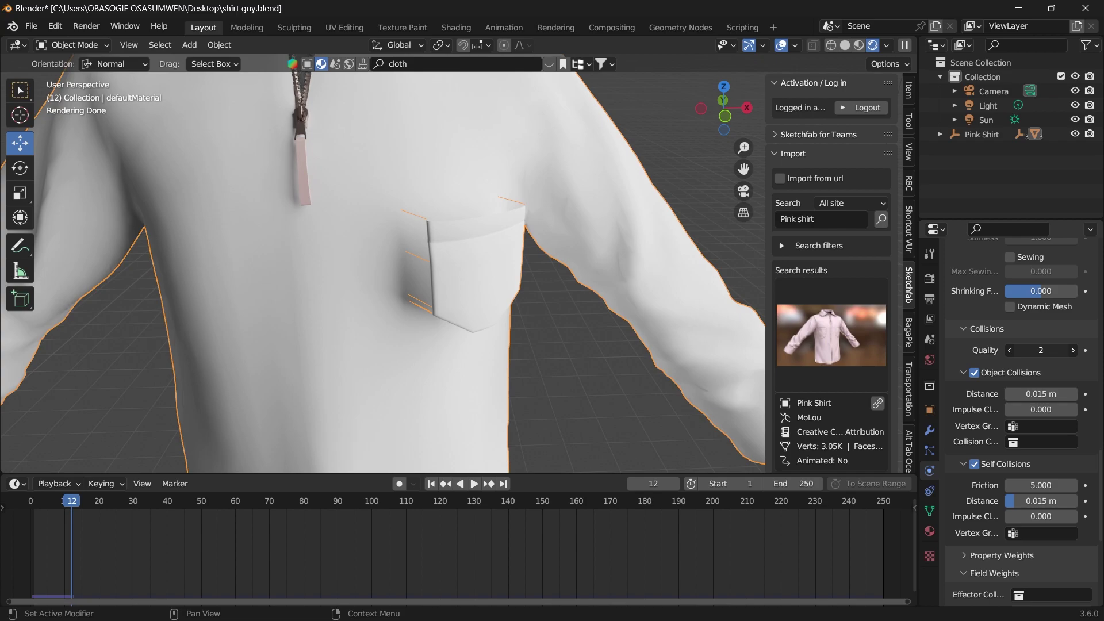
{"action": "type", "text": "5"}
{"action": "key", "text": "Return"}
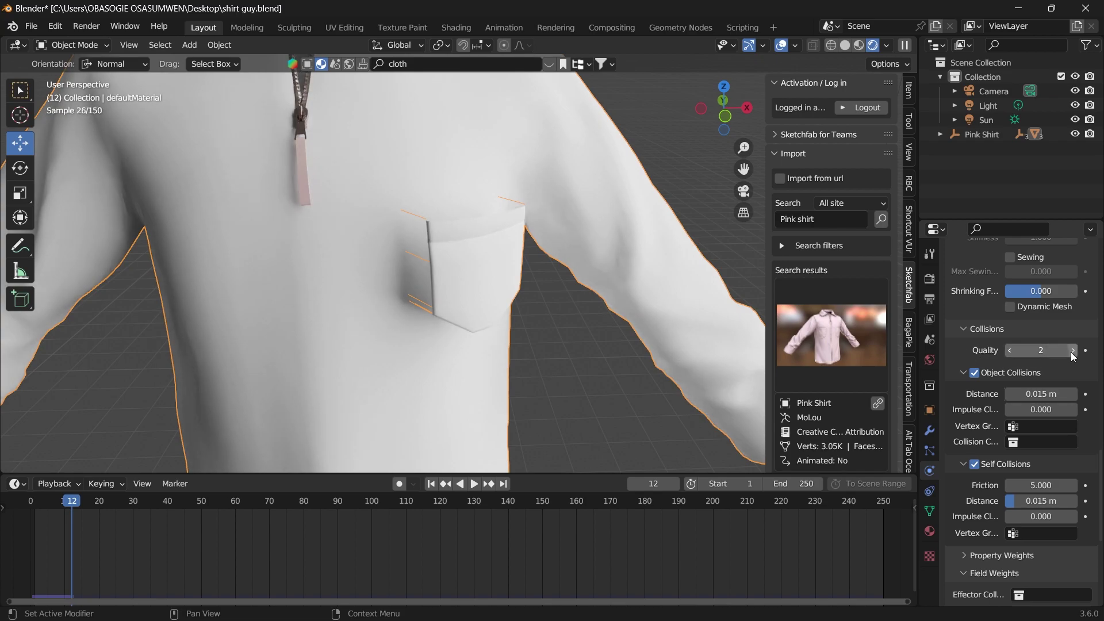
Enable Sewing in the cloth's Shape settings
{"action": "scroll", "coordinate": [1029, 371], "scroll_direction": "up", "scroll_amount": 2}
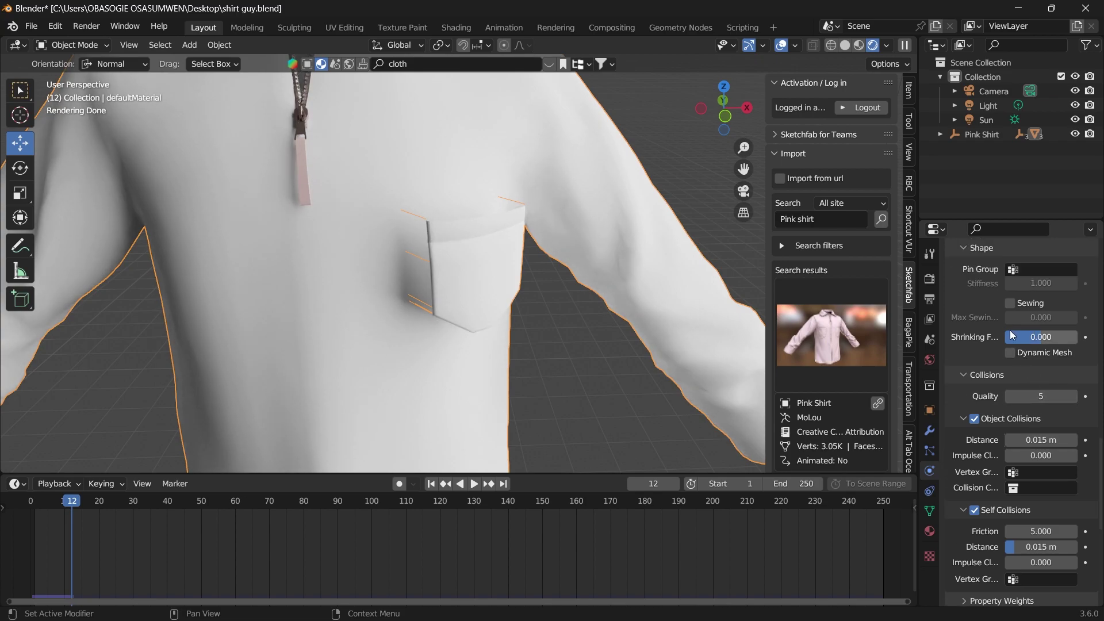
{"action": "scroll", "coordinate": [1012, 335], "scroll_direction": "up", "scroll_amount": 2}
{"action": "left_click", "coordinate": [1010, 349]}
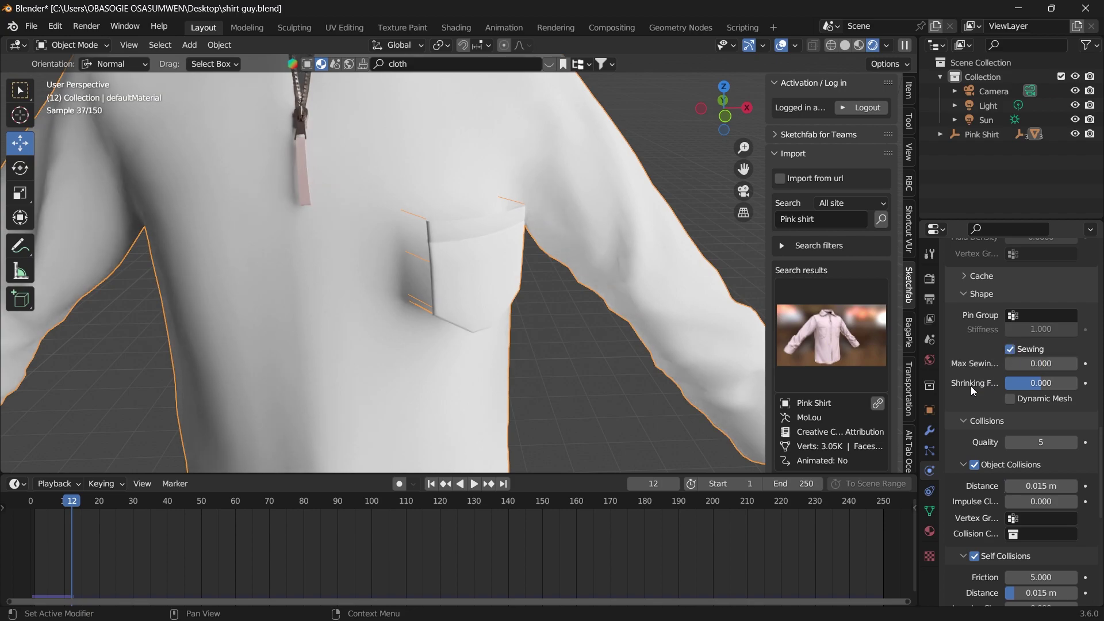
Play the cloth simulation from the timeline's start to pull the pocket onto the shirt, and stop it around frame 31
{"action": "left_click", "coordinate": [32, 502]}
{"action": "key", "text": "space"}
{"action": "middle_click_drag", "start_coordinate": [530, 289], "coordinate": [504, 278]}
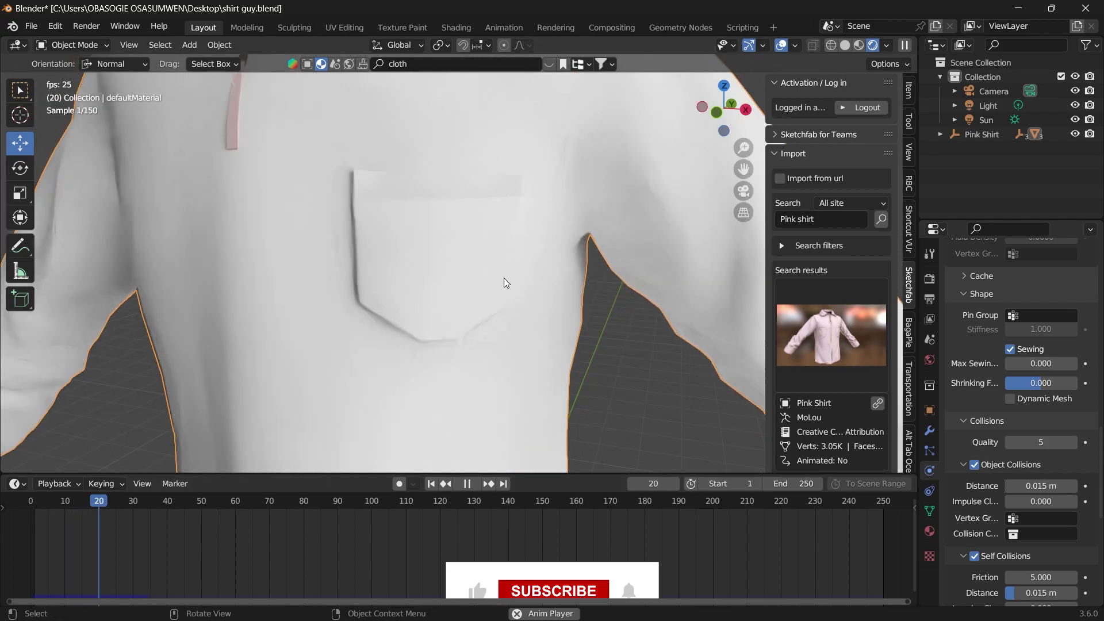
{"action": "key", "text": "space"}
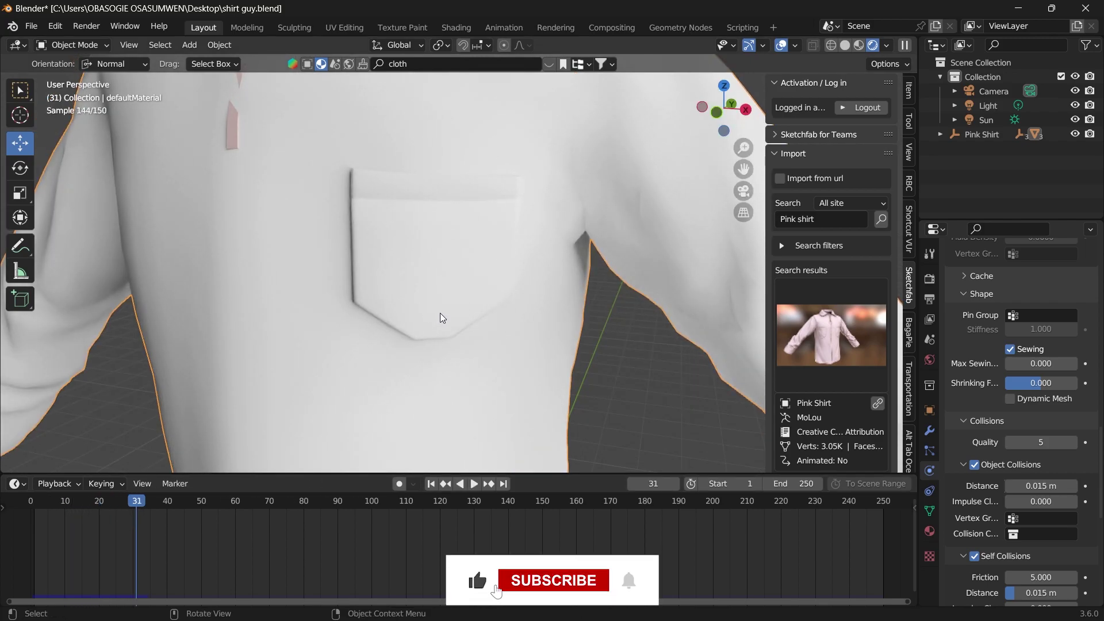
Assign the existing Dark fabric material to the shirt
{"action": "scroll", "coordinate": [468, 309], "scroll_direction": "down", "scroll_amount": 6}
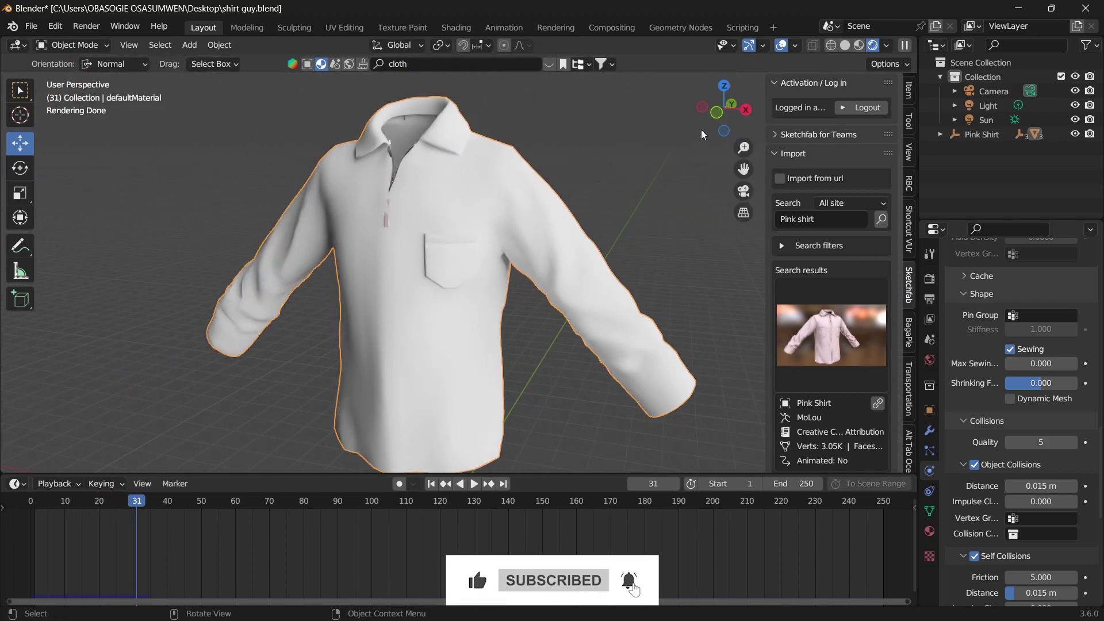
{"action": "left_click_drag", "start_coordinate": [715, 118], "coordinate": [738, 117]}
{"action": "scroll", "coordinate": [418, 185], "scroll_direction": "up", "scroll_amount": 2}
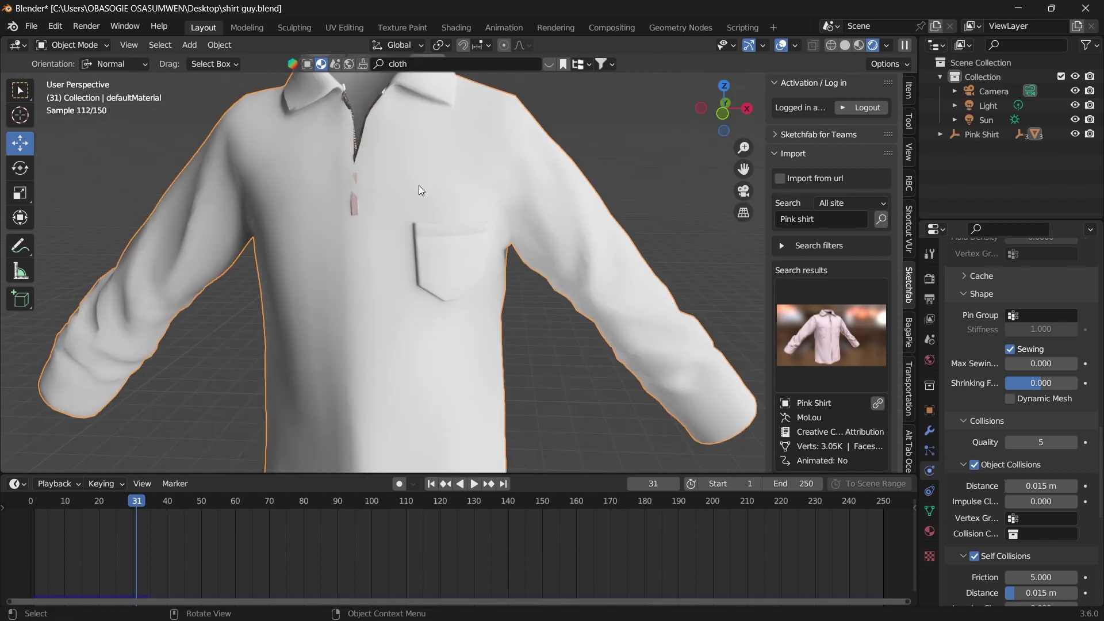
{"action": "left_click", "coordinate": [929, 531]}
{"action": "left_click", "coordinate": [957, 338]}
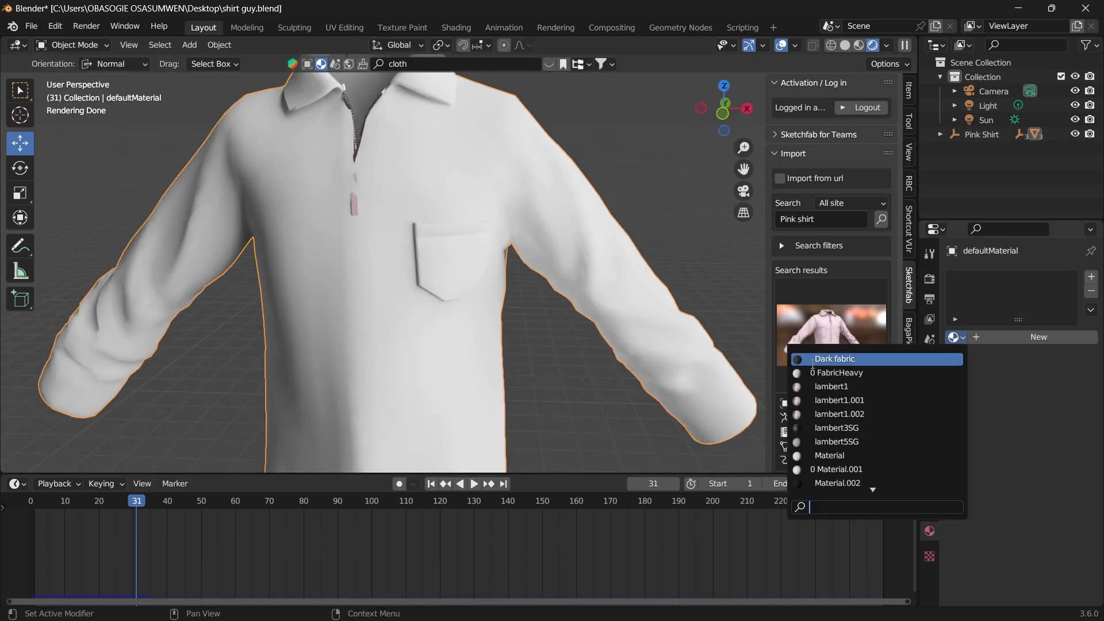
{"action": "left_click", "coordinate": [834, 359]}
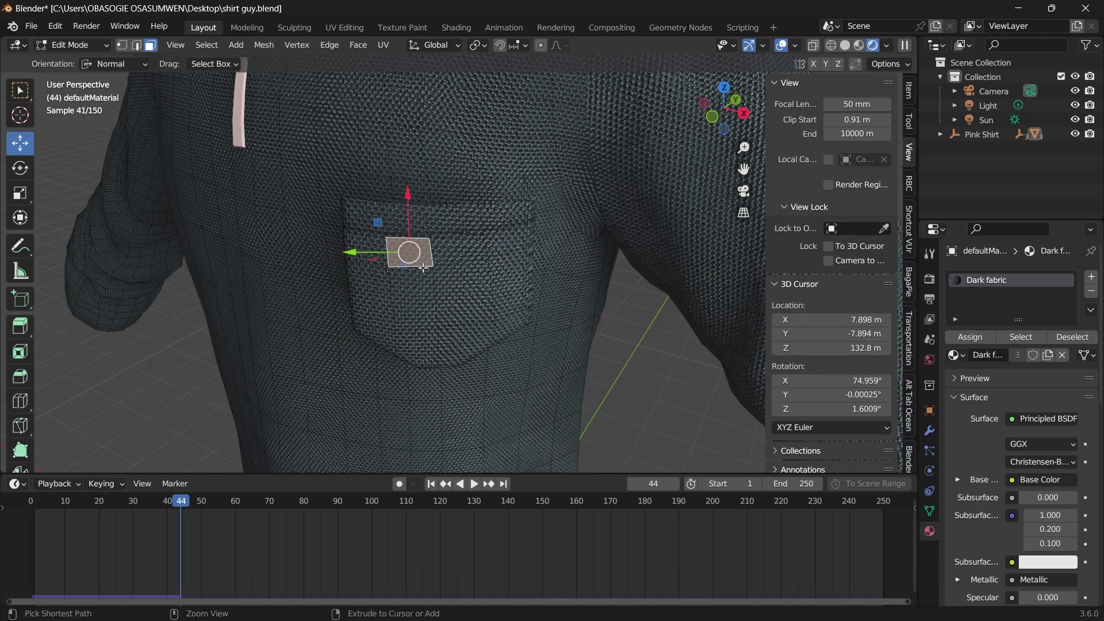
Grow the face selection to cover the whole pocket and assign it to a newly added empty material slot
{"action": "key", "text": "ctrl+KP_Add"}
{"action": "key", "text": "ctrl+KP_Add"}
{"action": "key", "text": "ctrl+KP_Add"}
{"action": "key", "text": "ctrl+KP_Add"}
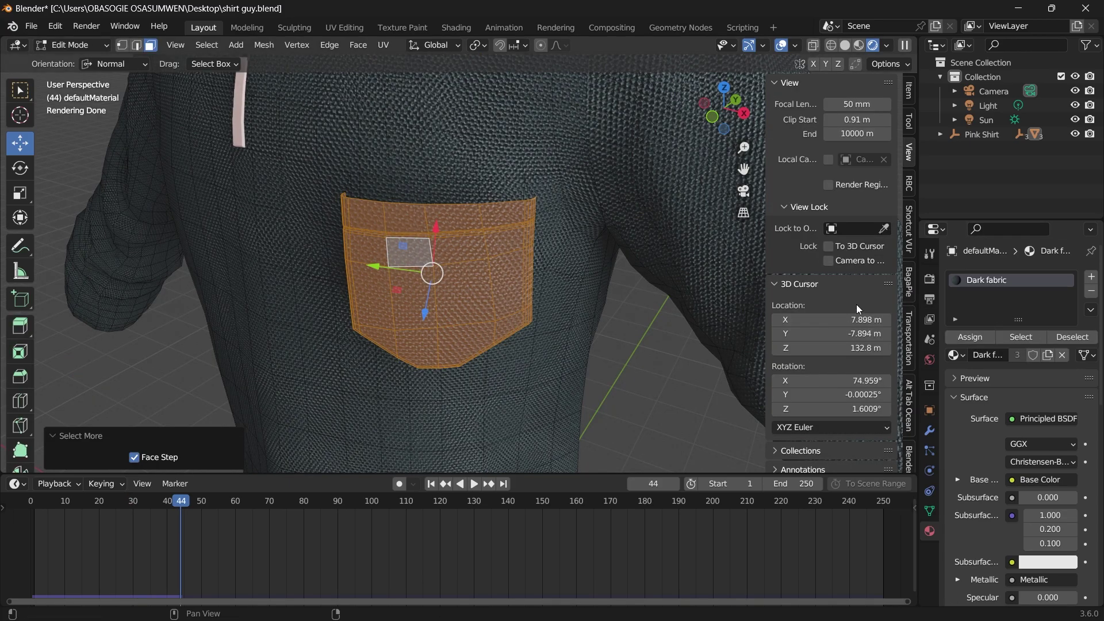
{"action": "left_click", "coordinate": [1091, 279]}
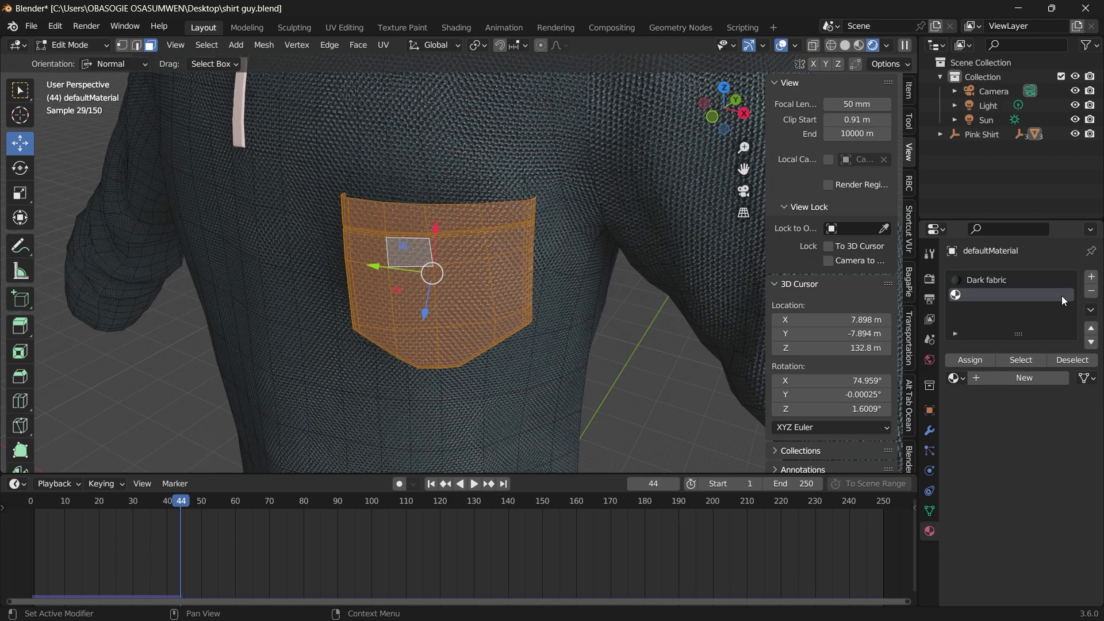
{"action": "left_click", "coordinate": [973, 364]}
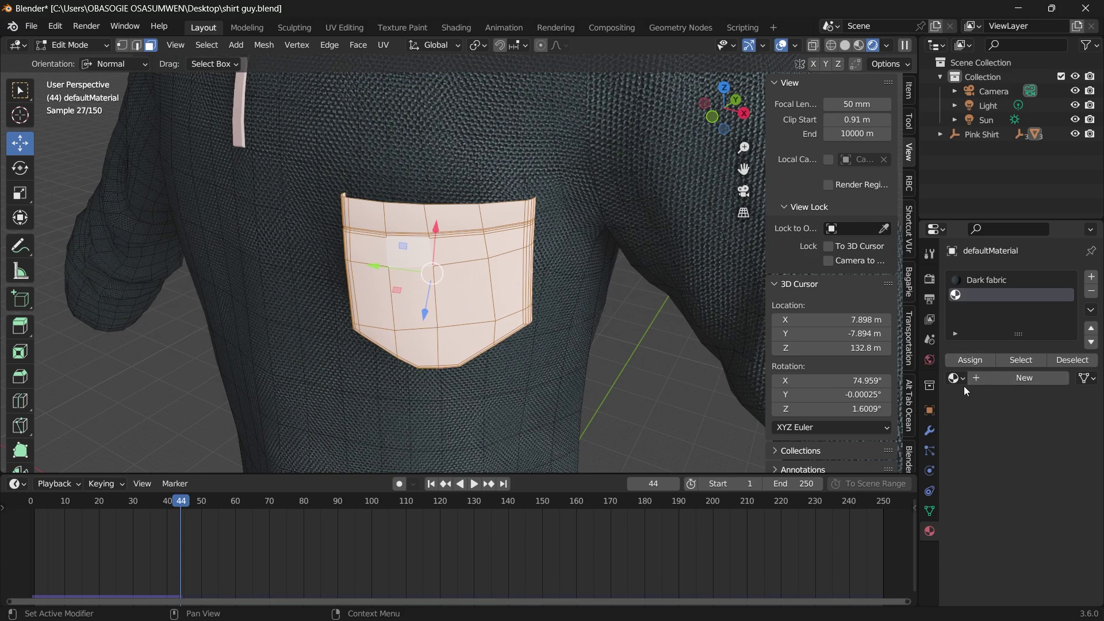
Assign the pocket faces to the empty material slot and give that slot the existing Material.002
{"action": "left_click", "coordinate": [980, 363]}
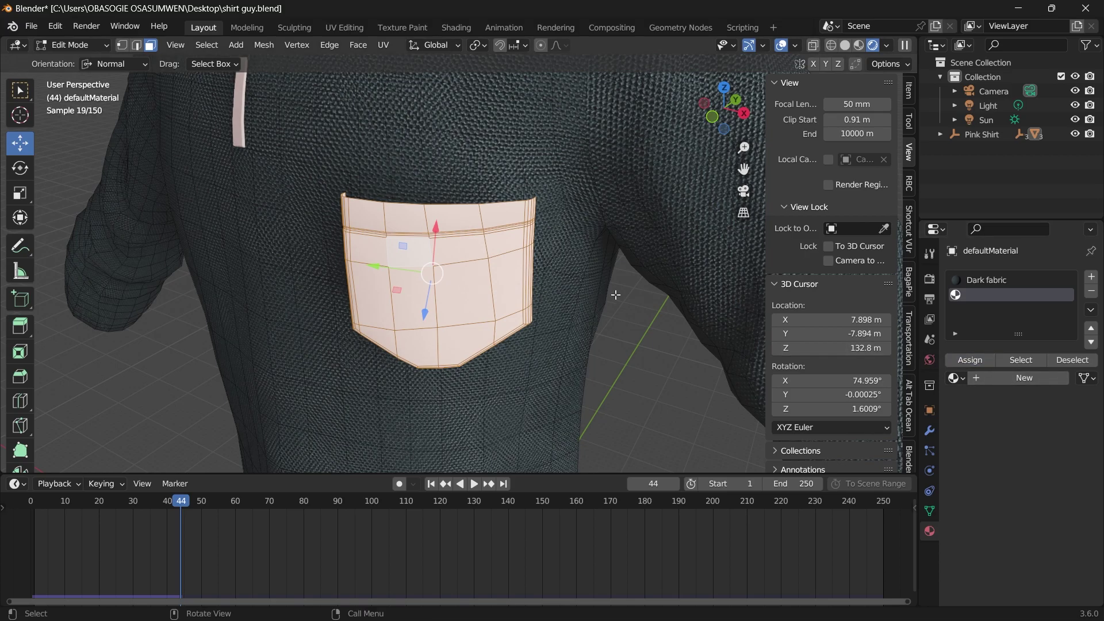
{"action": "left_click", "coordinate": [956, 378]}
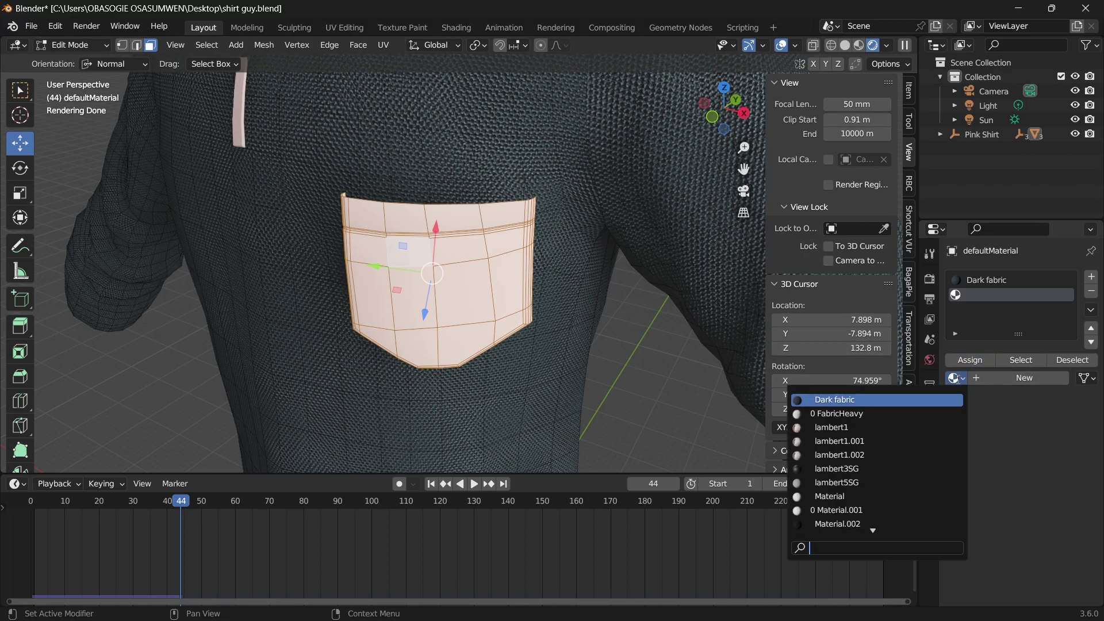
{"action": "left_click", "coordinate": [834, 523]}
{"action": "left_click", "coordinate": [617, 393]}
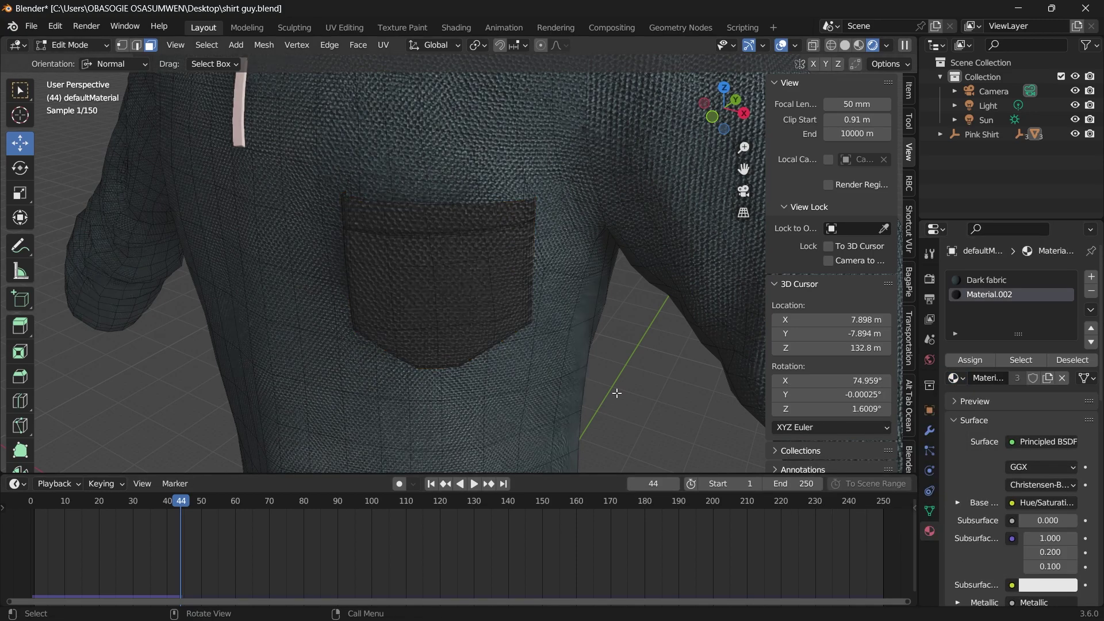
Return the shirt to Object Mode and deselect it
{"action": "scroll", "coordinate": [329, 119], "scroll_direction": "down", "scroll_amount": 3}
{"action": "left_click_drag", "start_coordinate": [705, 118], "coordinate": [720, 105]}
{"action": "left_click", "coordinate": [60, 47]}
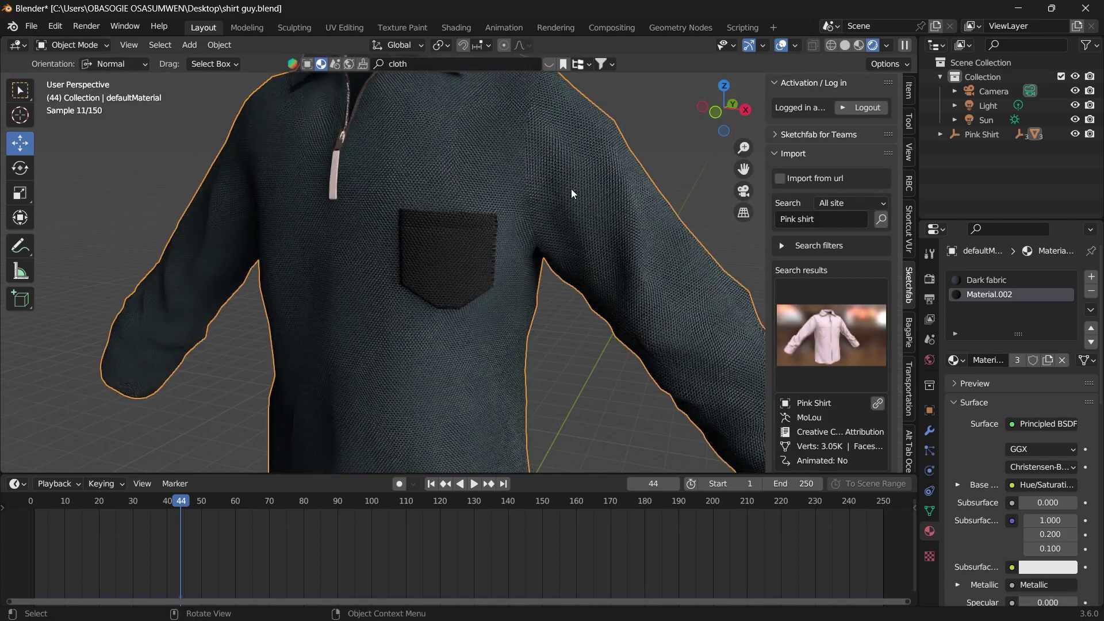
{"action": "left_click", "coordinate": [678, 147]}
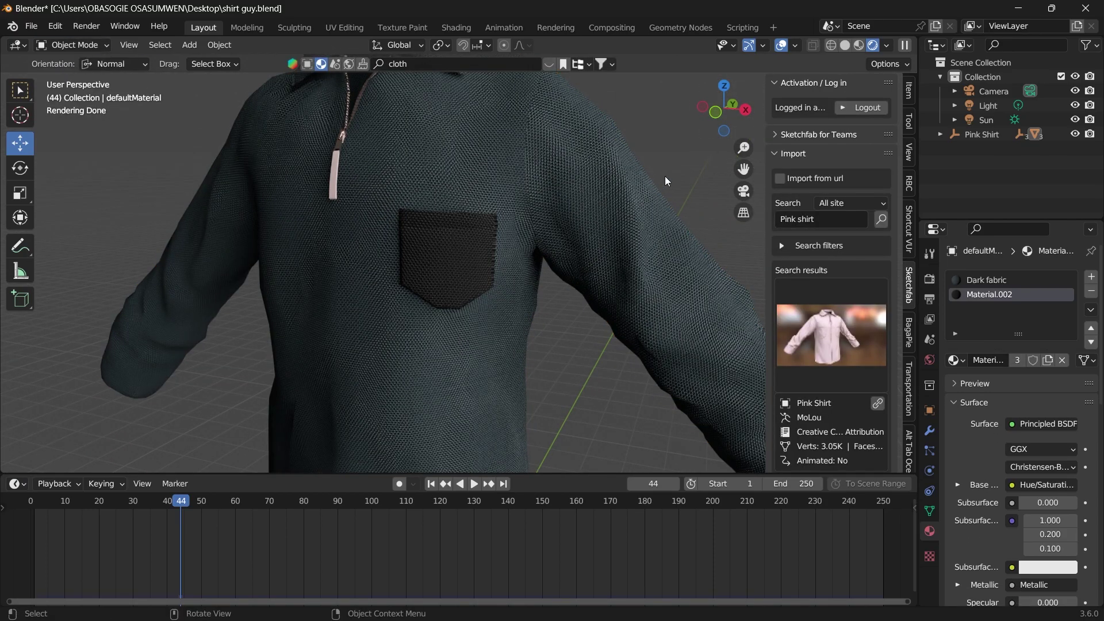
Examine the finished pocket and shirt materials up close and from several angles in the rendered view
{"action": "scroll", "coordinate": [661, 167], "scroll_direction": "down", "scroll_amount": 3}
{"action": "middle_click_drag", "start_coordinate": [696, 123], "coordinate": [547, 204]}
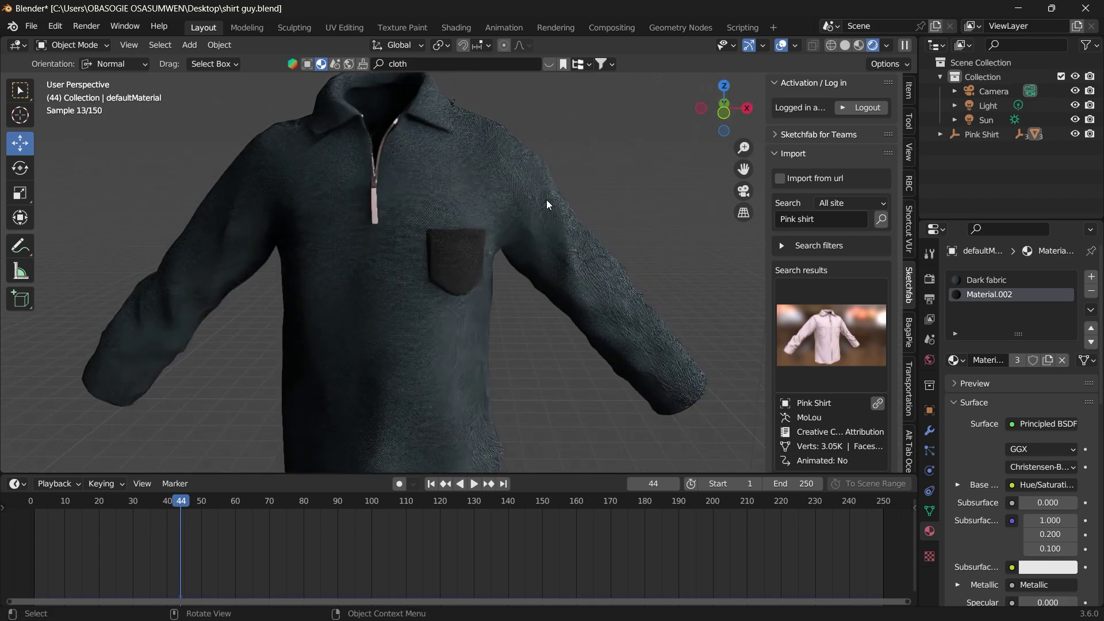
{"action": "scroll", "coordinate": [538, 225], "scroll_direction": "up", "scroll_amount": 6}
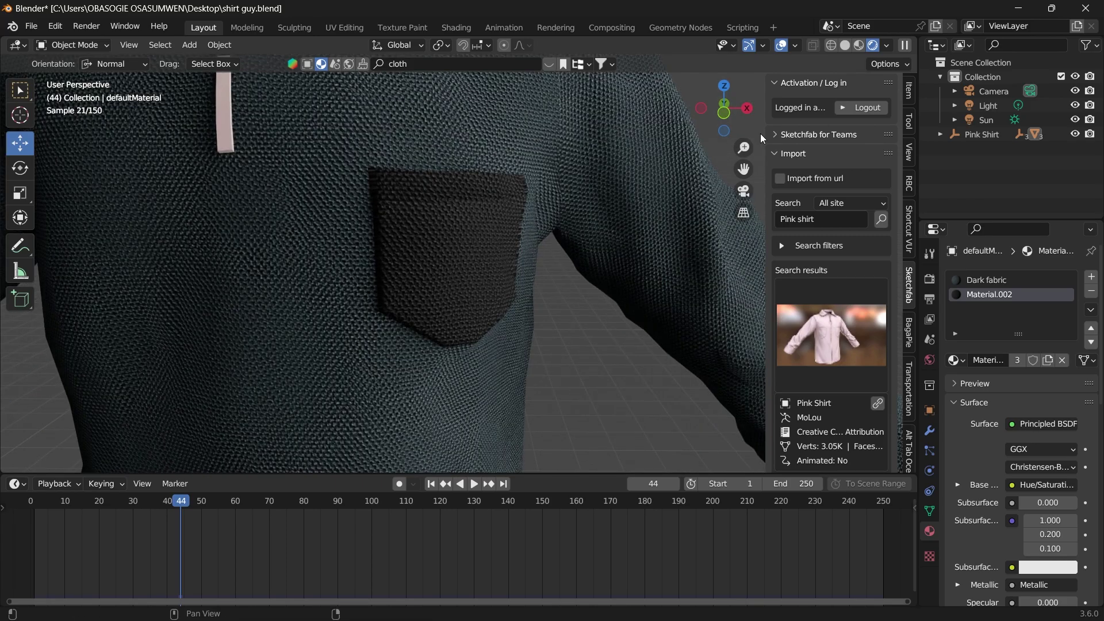
{"action": "left_click_drag", "start_coordinate": [737, 122], "coordinate": [699, 196]}
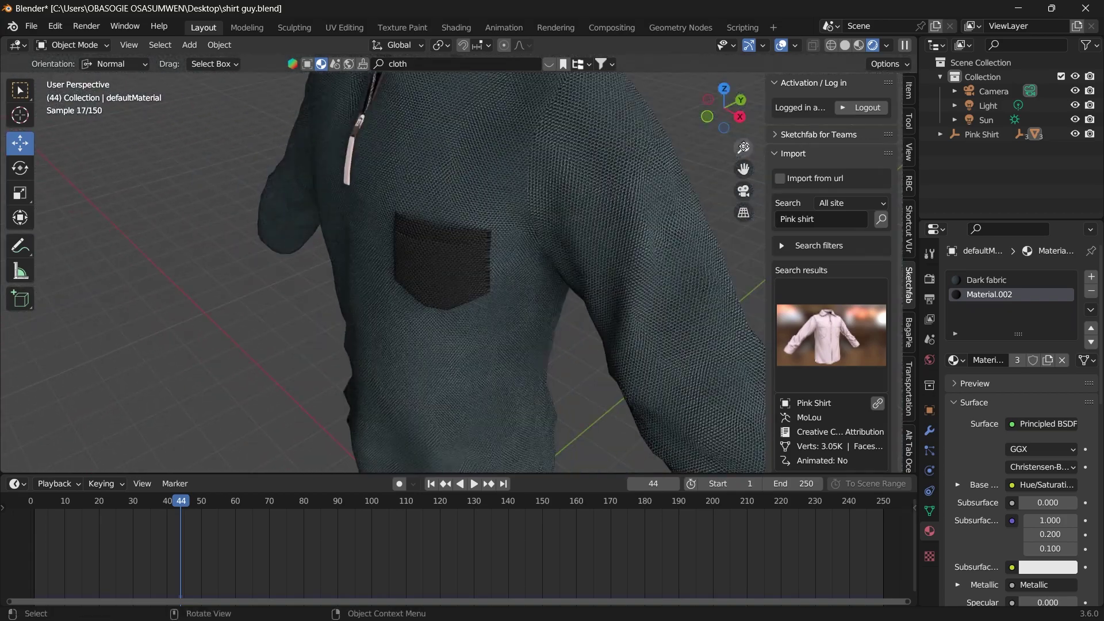
{"action": "left_click_drag", "start_coordinate": [732, 122], "coordinate": [762, 97]}
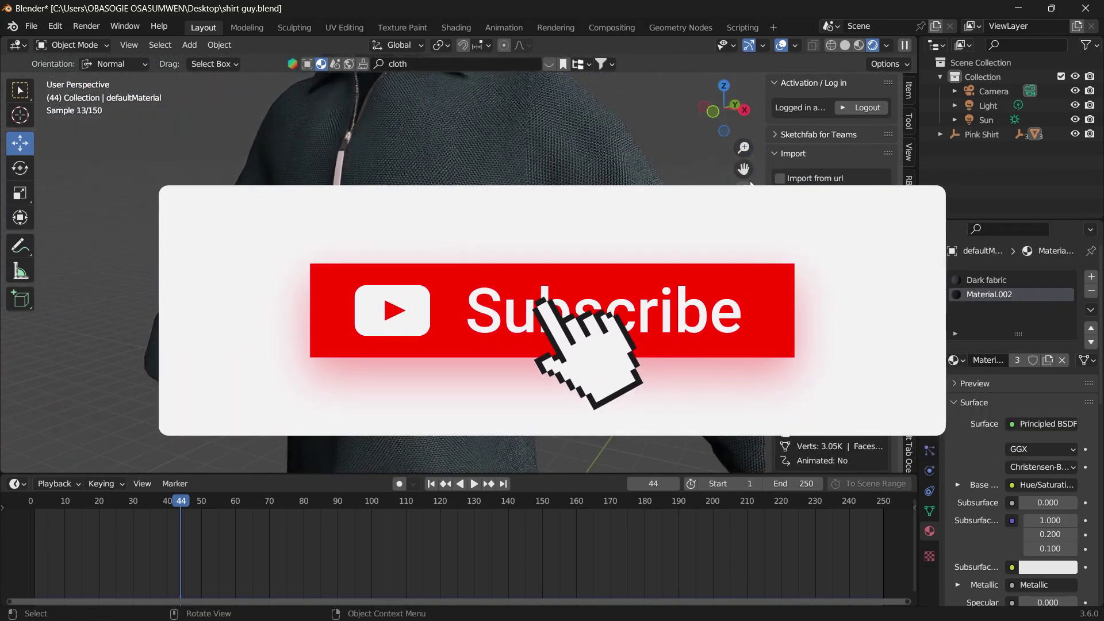
{"action": "left_click_drag", "start_coordinate": [745, 171], "coordinate": [739, 244]}
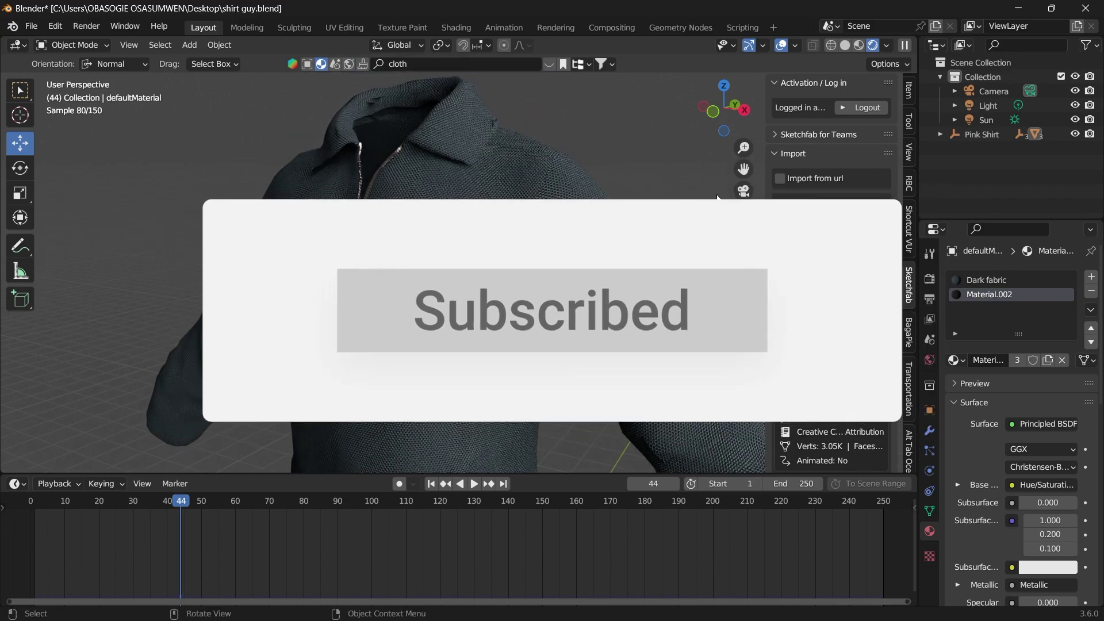